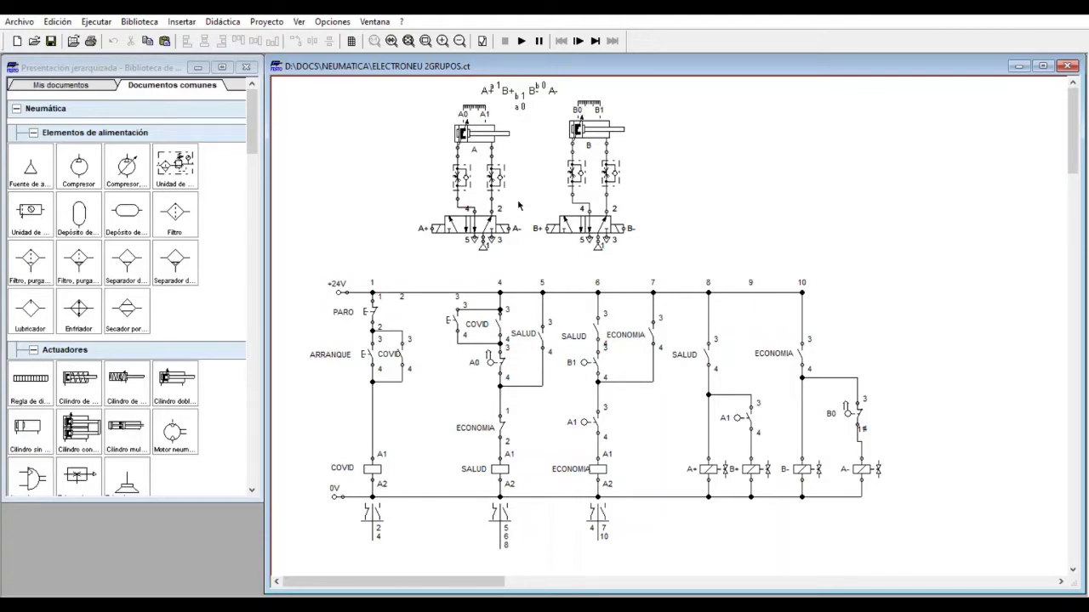
Examine double-acting cylinders A and B and the one-way flow control valves on their supply lines.
key("ctrl+plus")
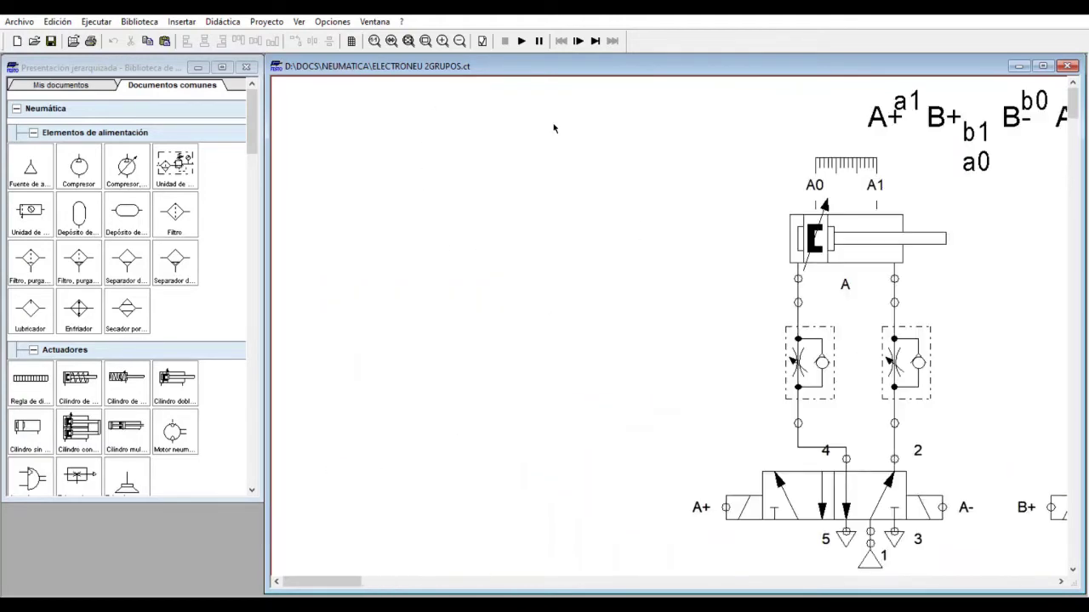
key("ctrl+minus")
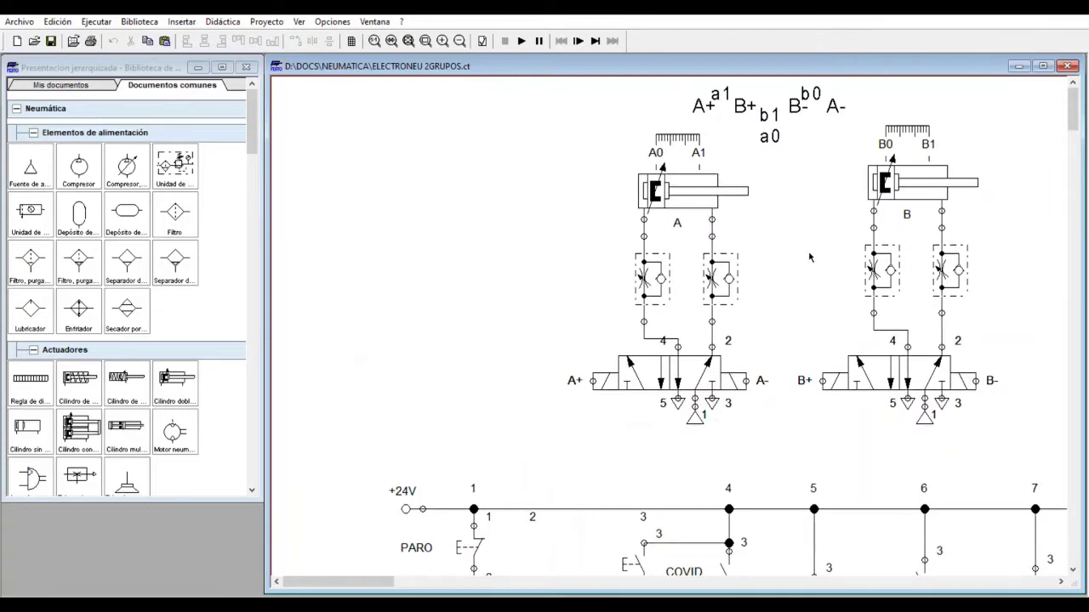
left_click_drag(375, 574, 405, 570)
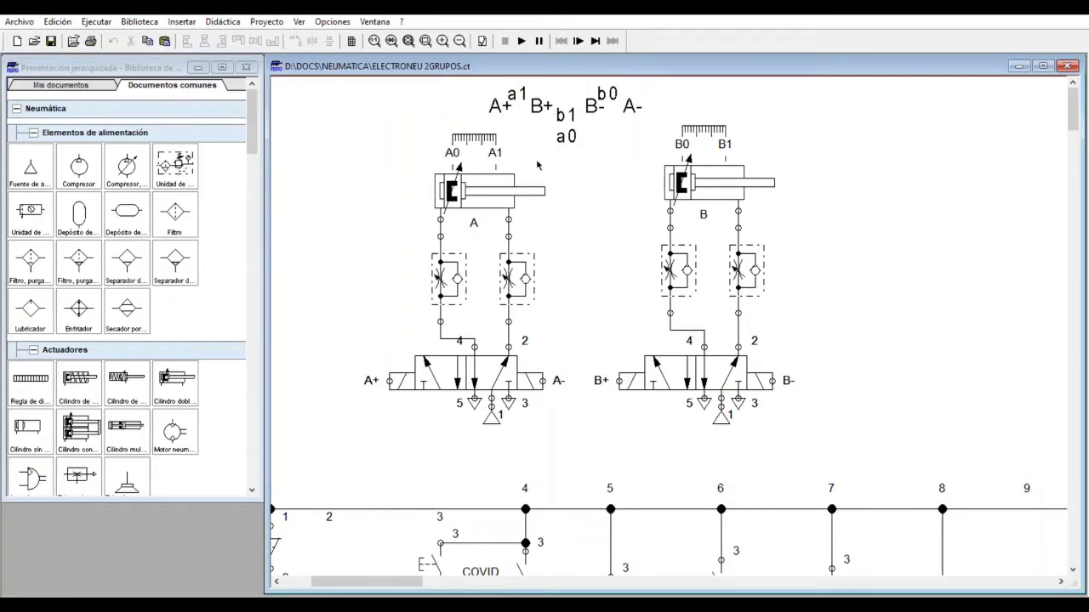
left_click(470, 189)
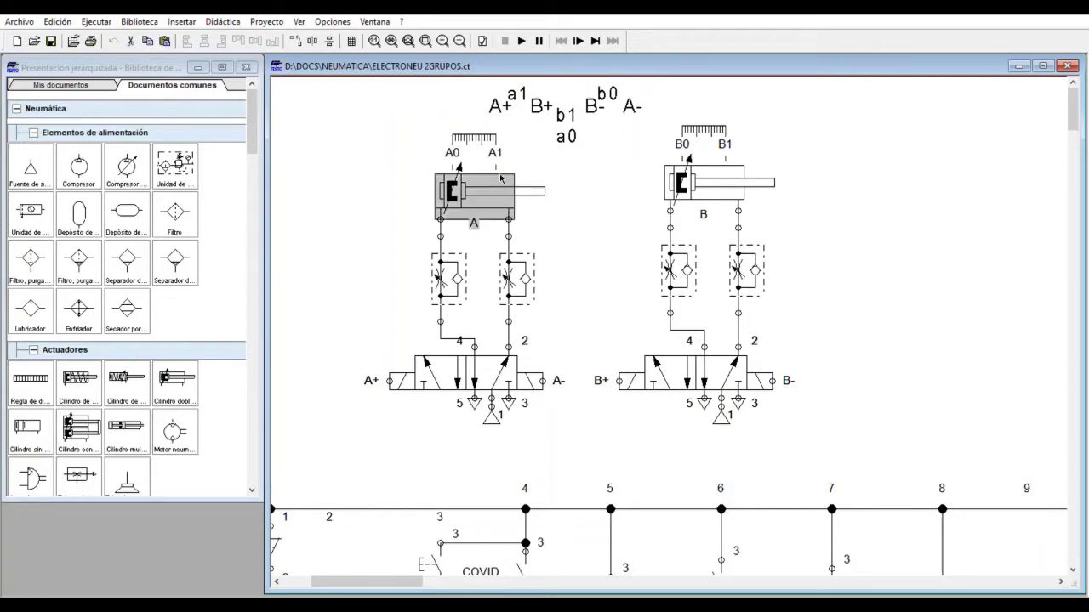
left_click(724, 194)
left_click(448, 259)
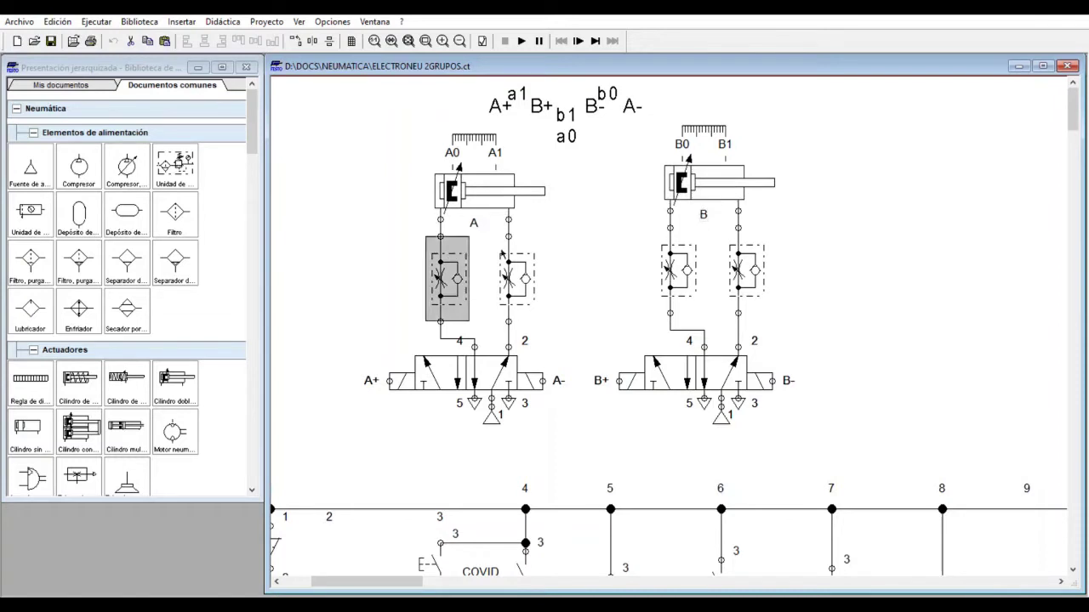
left_click(535, 256)
left_click(684, 253)
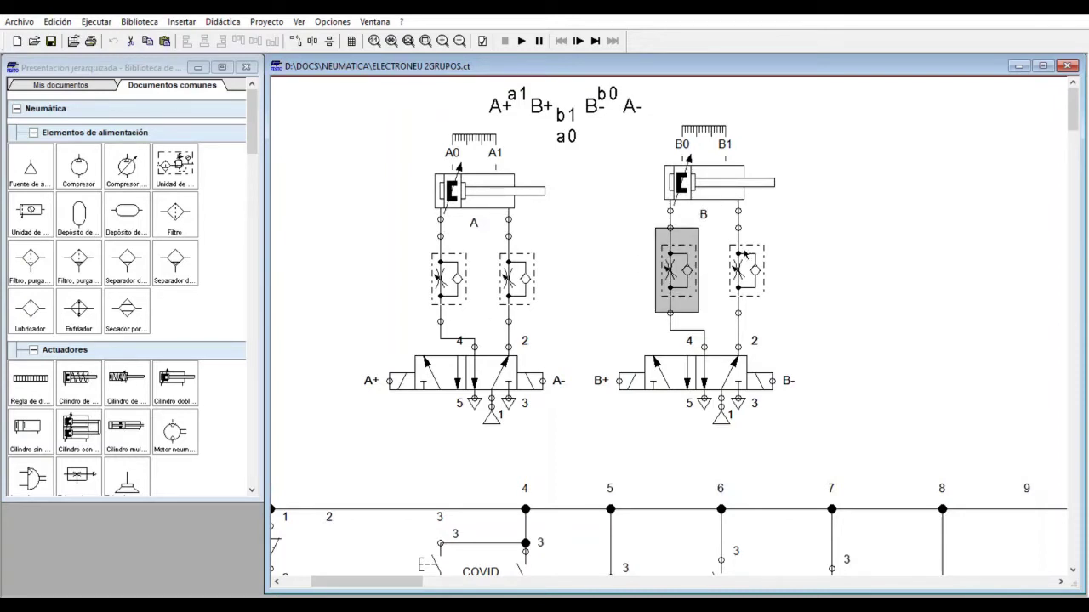
left_click(746, 255)
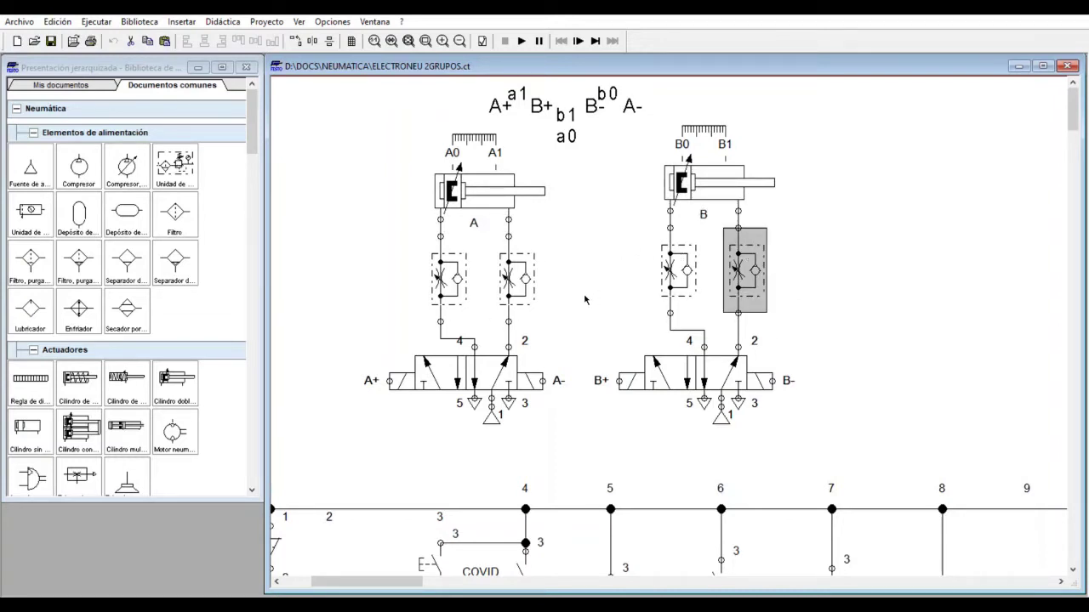
Inspect the distance rulers above both cylinders, their directional valves, and the A+ and A- solenoid connections.
left_click(472, 139)
left_click(704, 129)
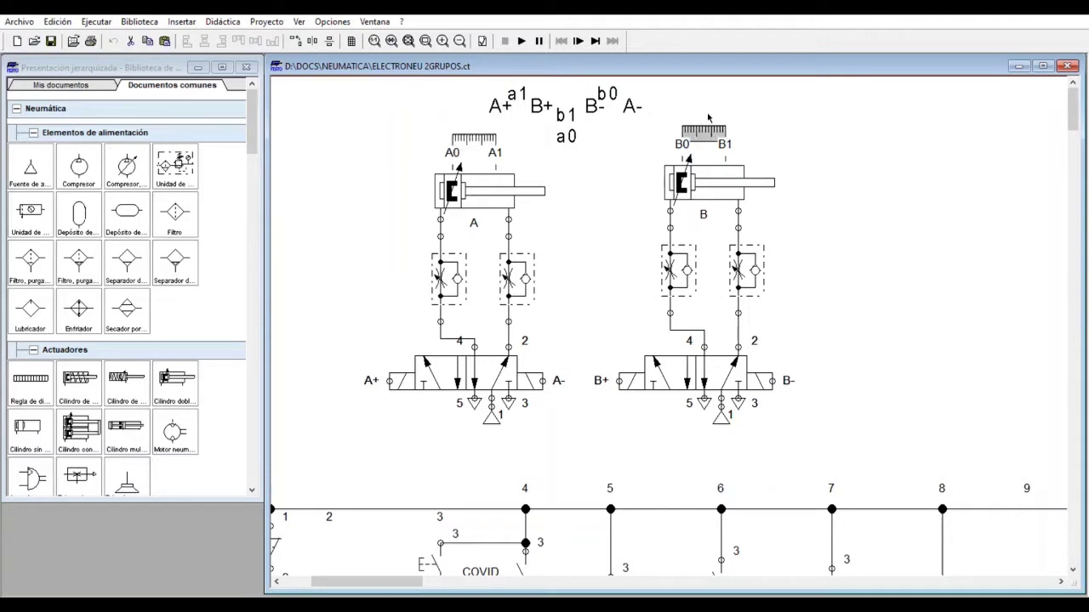
left_click(493, 134)
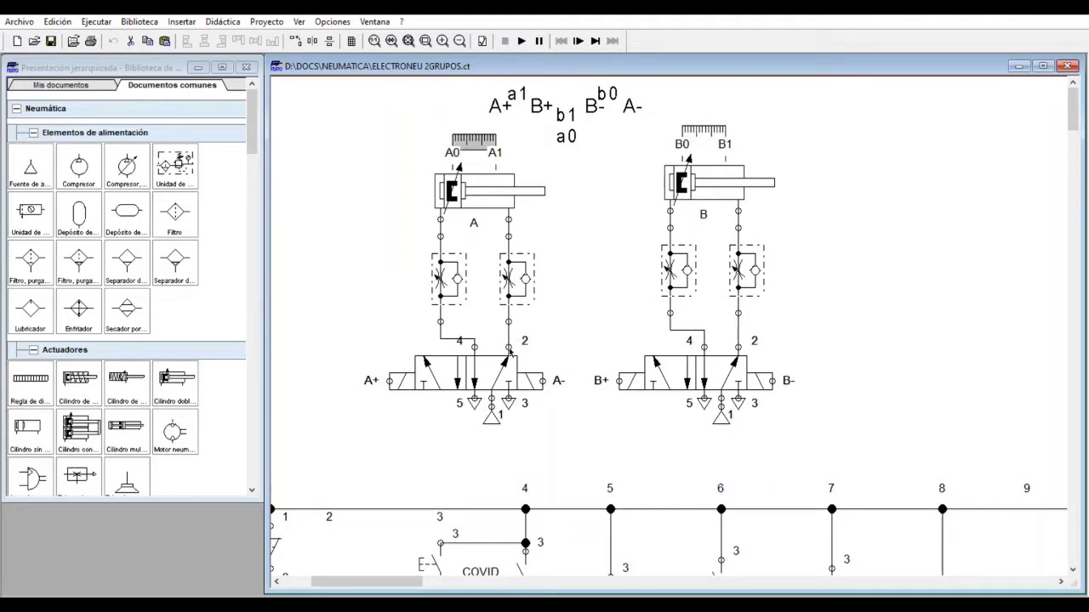
left_click(421, 368)
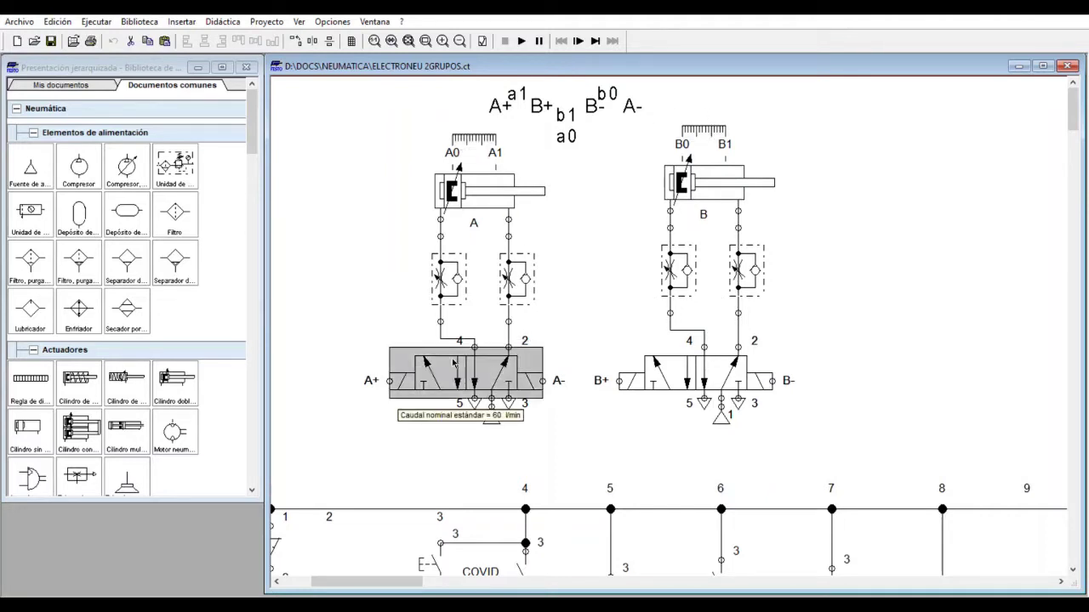
left_click(693, 358)
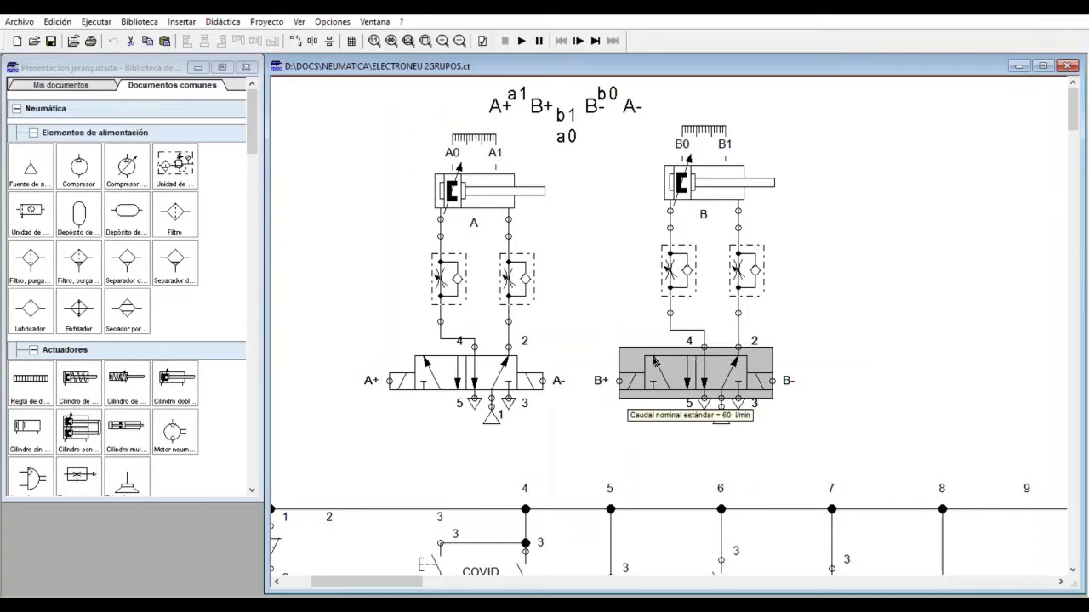
left_click(403, 378)
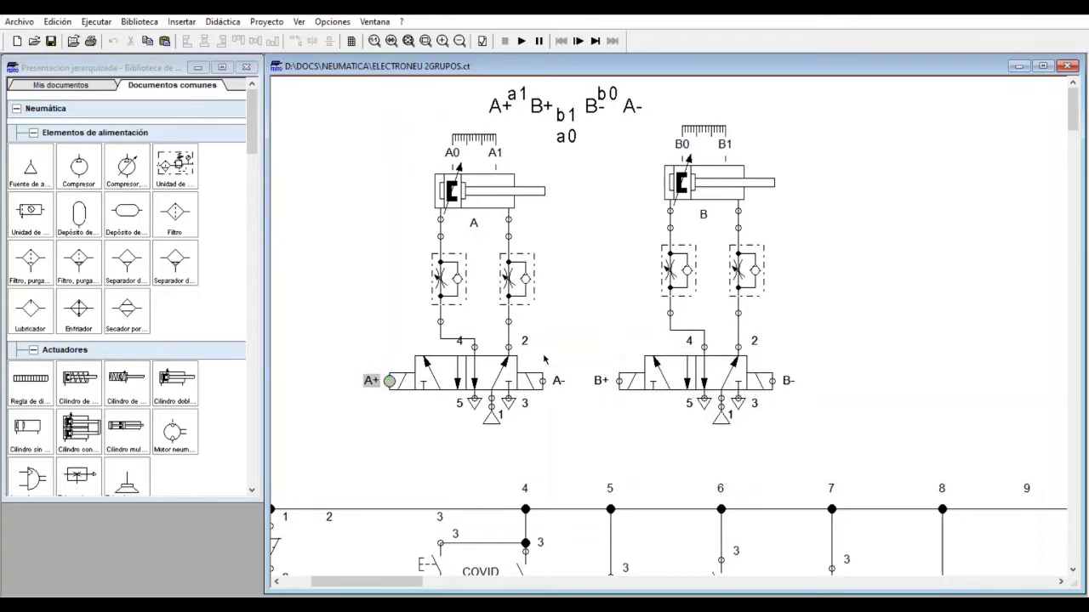
left_click(543, 381)
Examine the start circuit: the PARO and ARRANQUE pushbuttons, the COVID holding contact and the COVID relay coil.
scroll(681, 419, "down", 1)
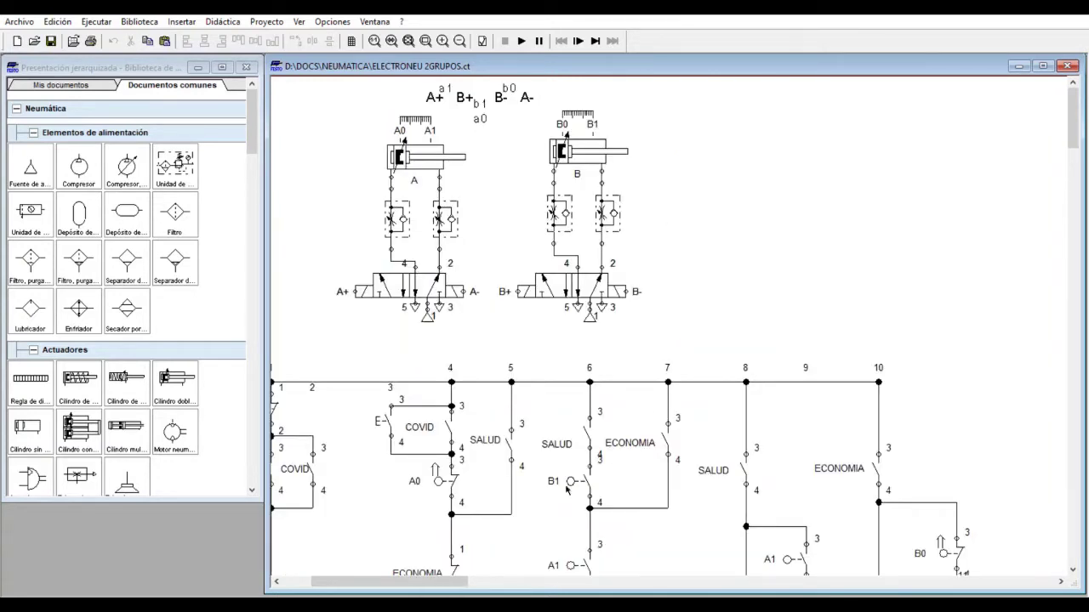
left_click_drag(433, 576, 414, 572)
scroll(536, 495, "down", 5)
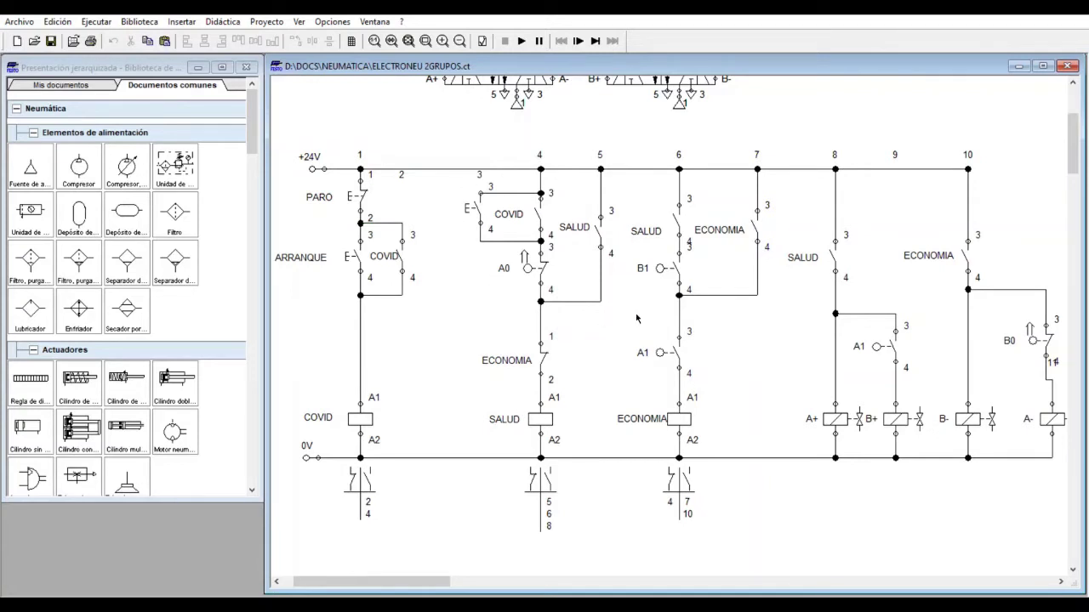
left_click(354, 197)
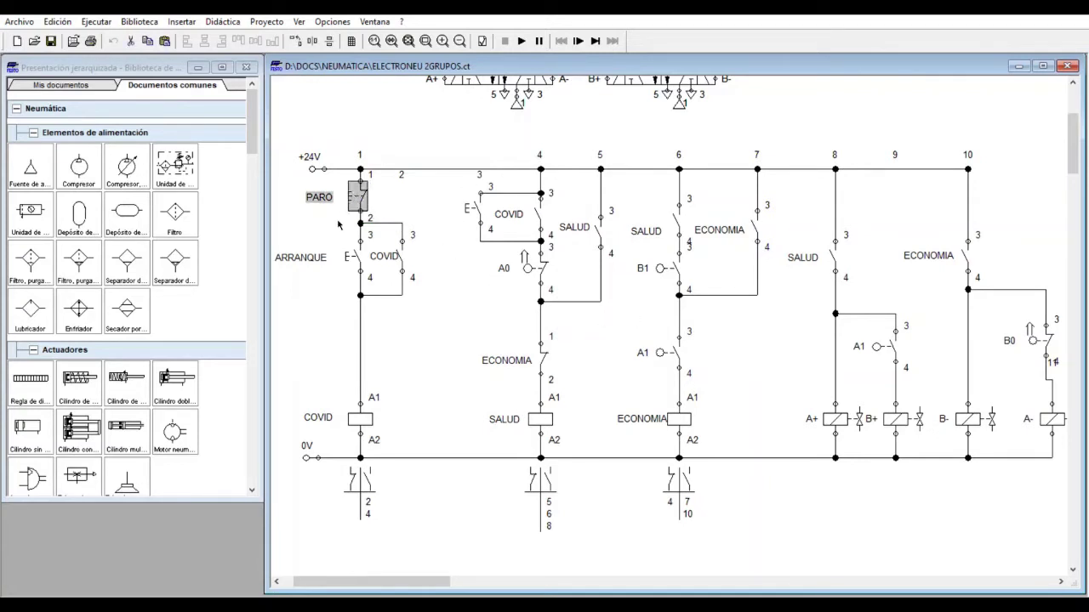
left_click(350, 245)
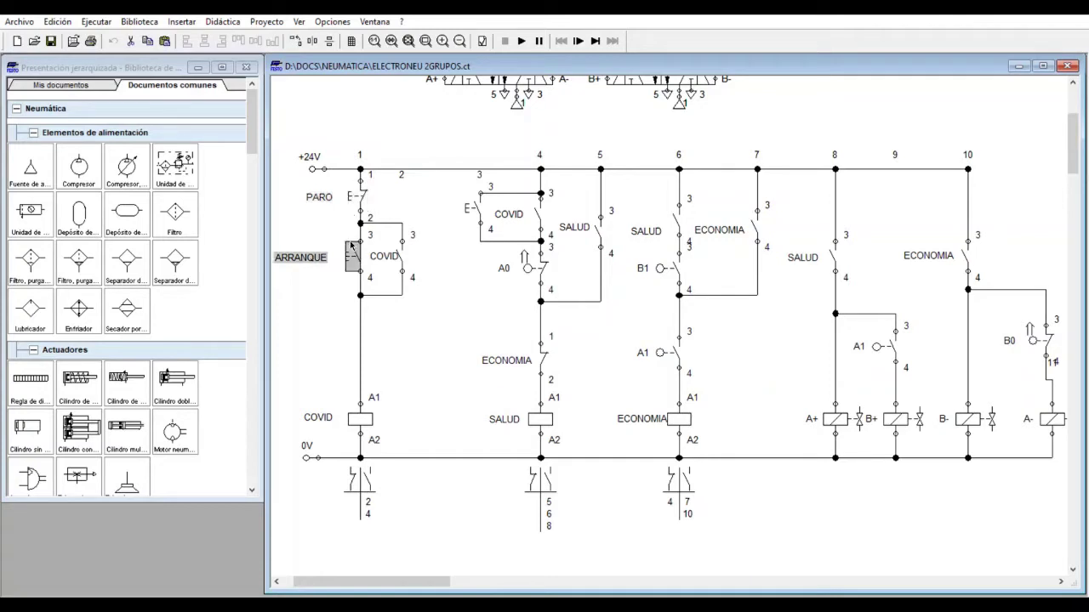
left_click(404, 245)
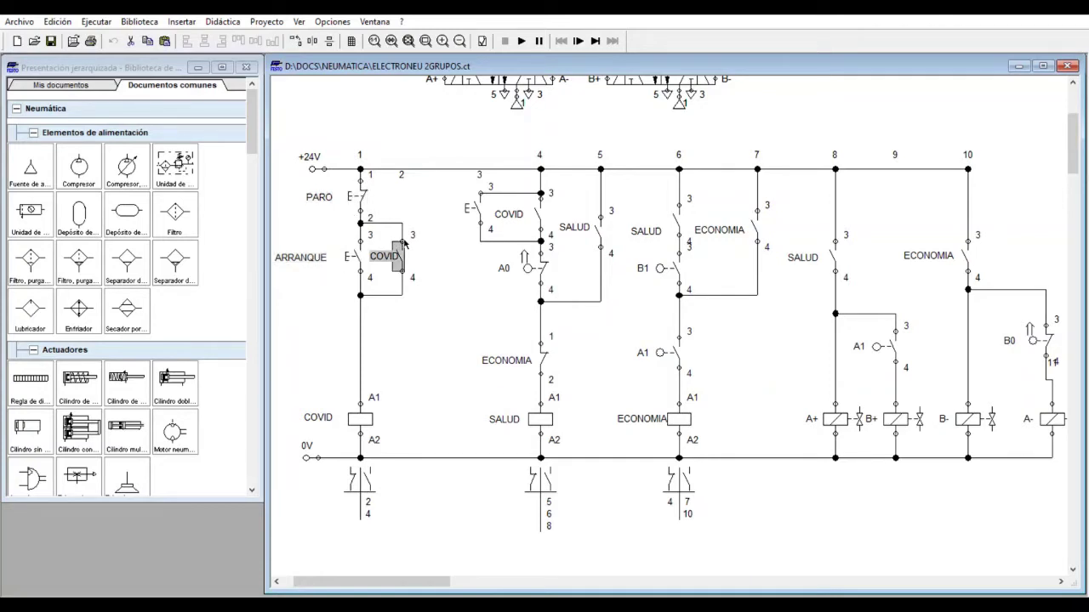
left_click(355, 417)
left_click(403, 249)
left_click(367, 422)
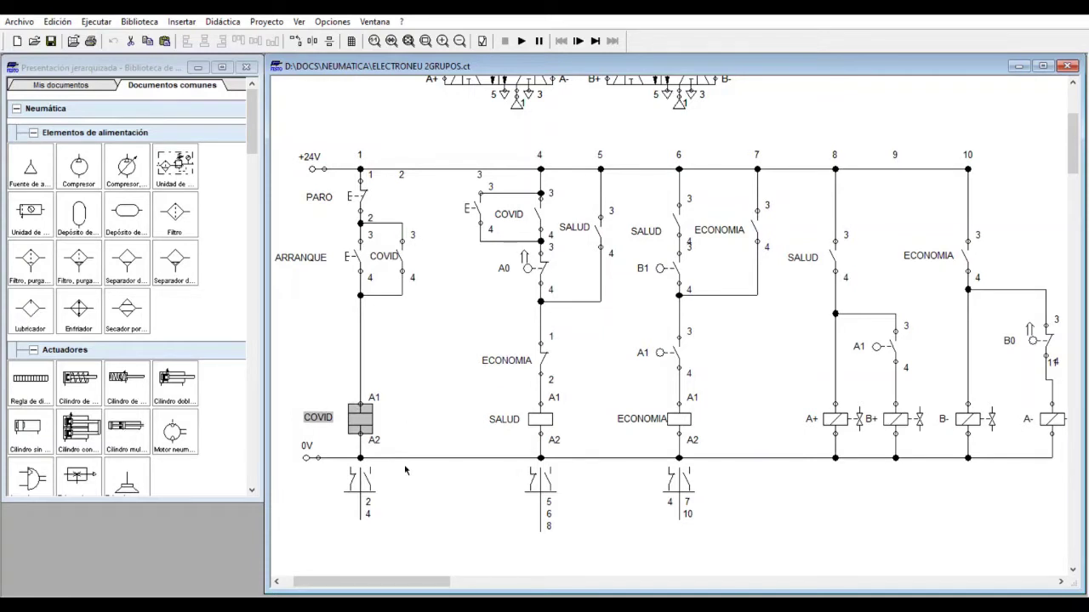
Examine the SALUD and ECONOMIA relay coils and the COVID, SALUD and ECONOMIA contacts in their branches.
scroll(514, 217, "up", 1)
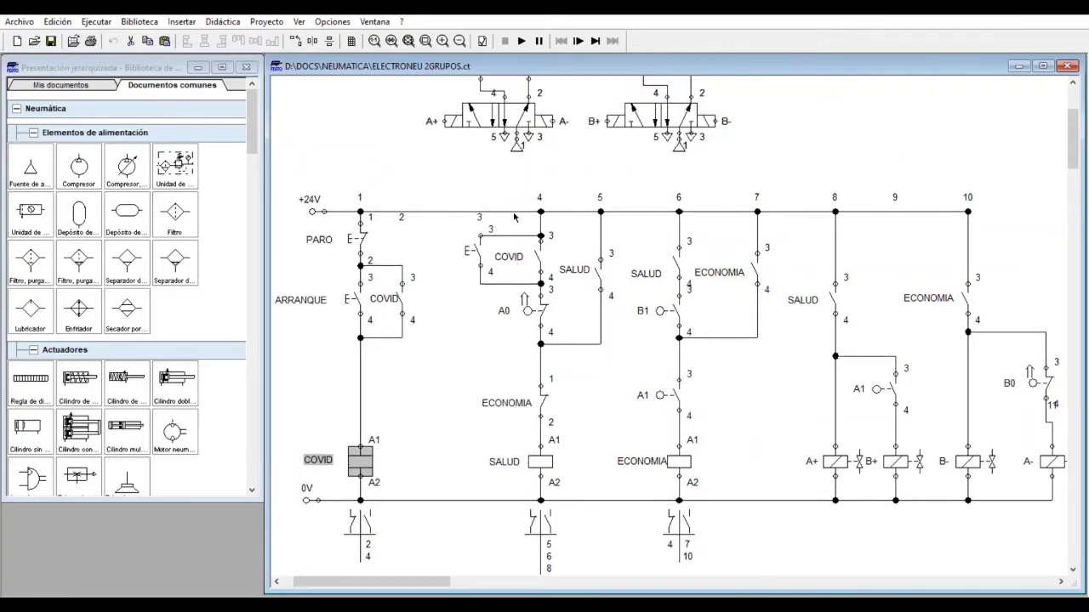
left_click(535, 443)
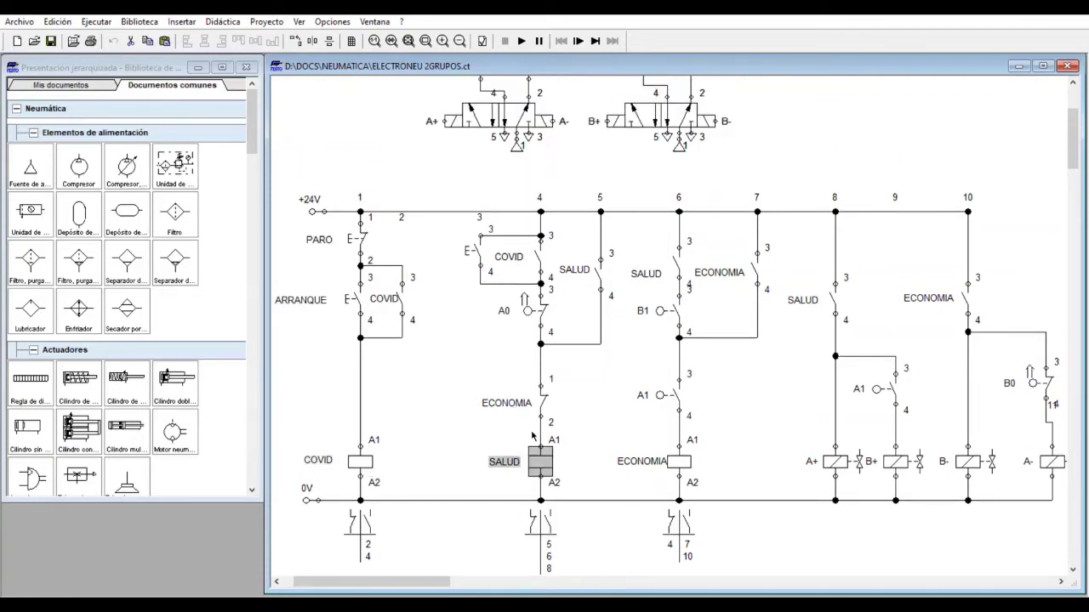
left_click(538, 243)
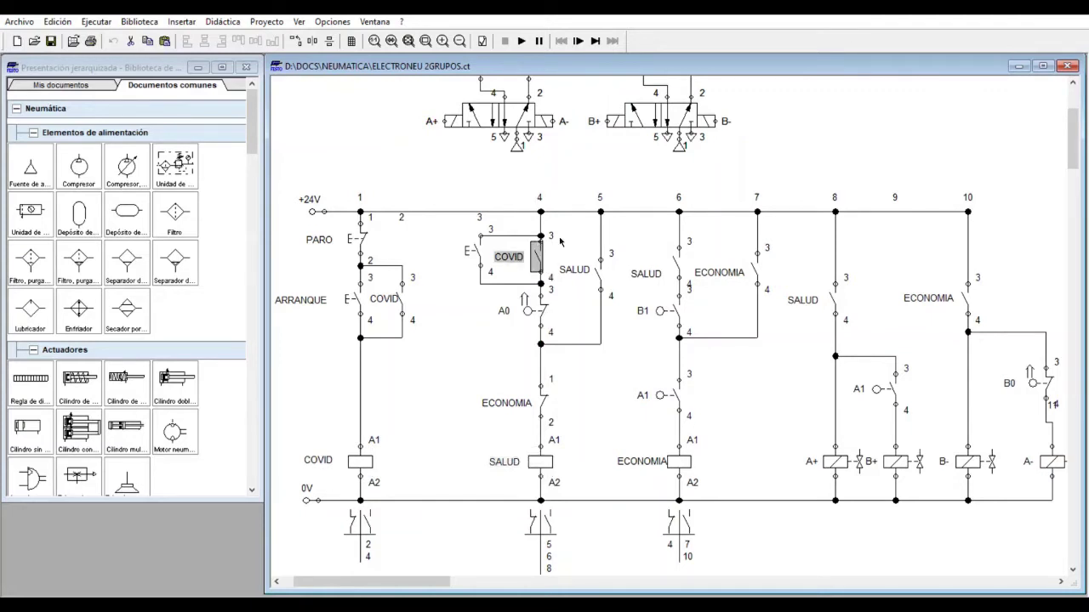
left_click(553, 439)
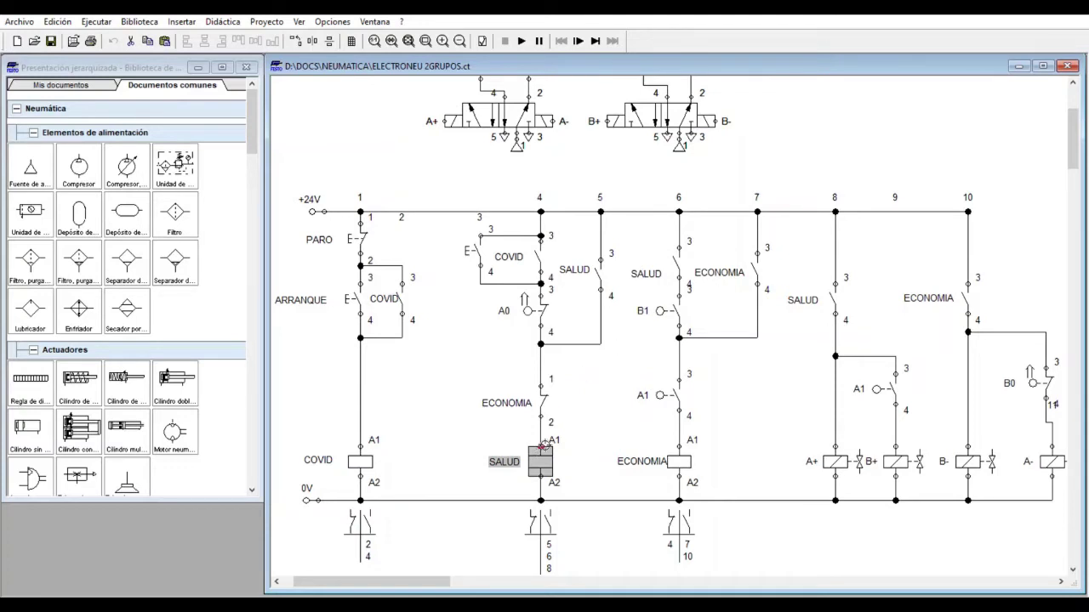
left_click(696, 249)
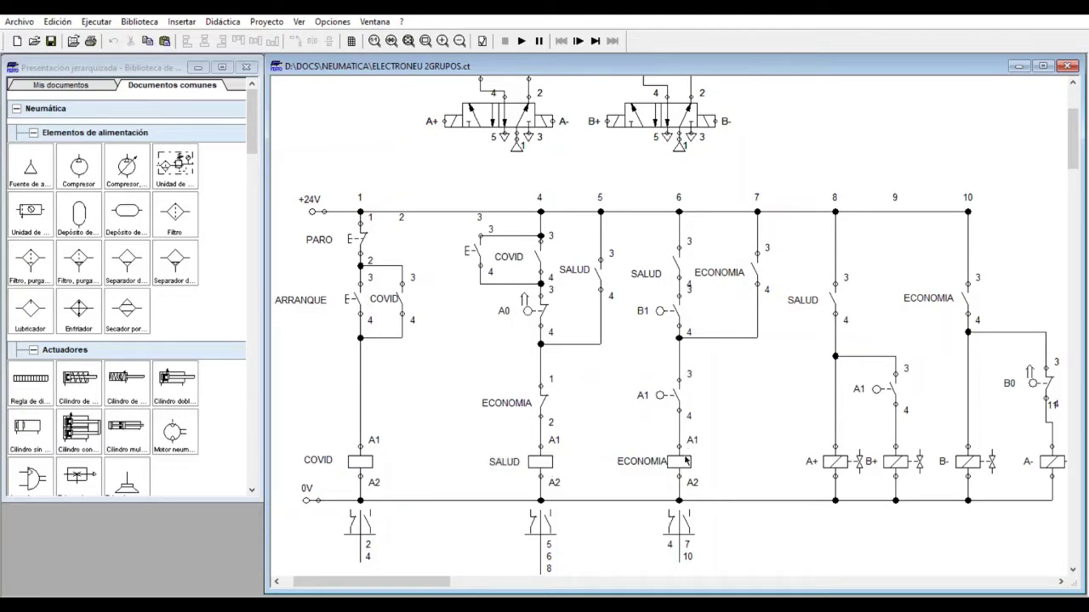
left_click(684, 459)
left_click(679, 248)
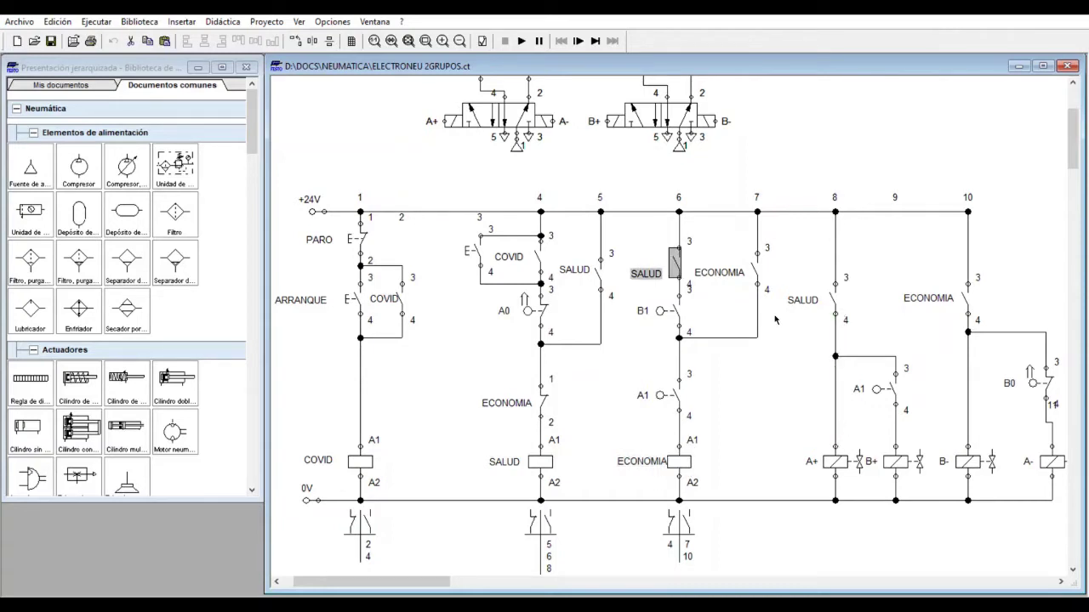
left_click(754, 253)
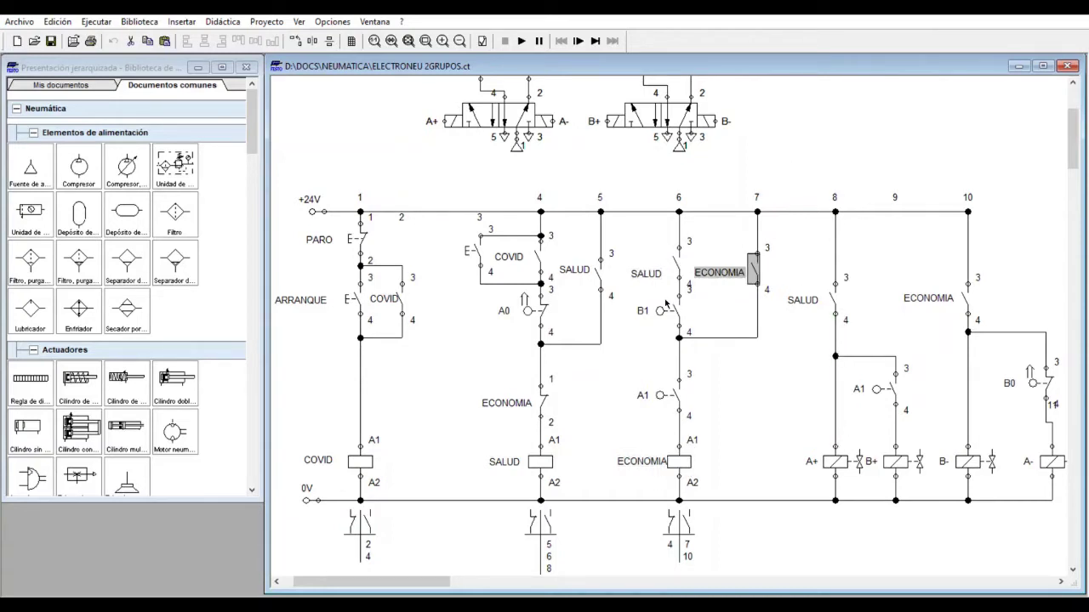
Inspect the four valve solenoids A+, B+, B- and A- in the output branches.
left_click_drag(445, 580, 465, 580)
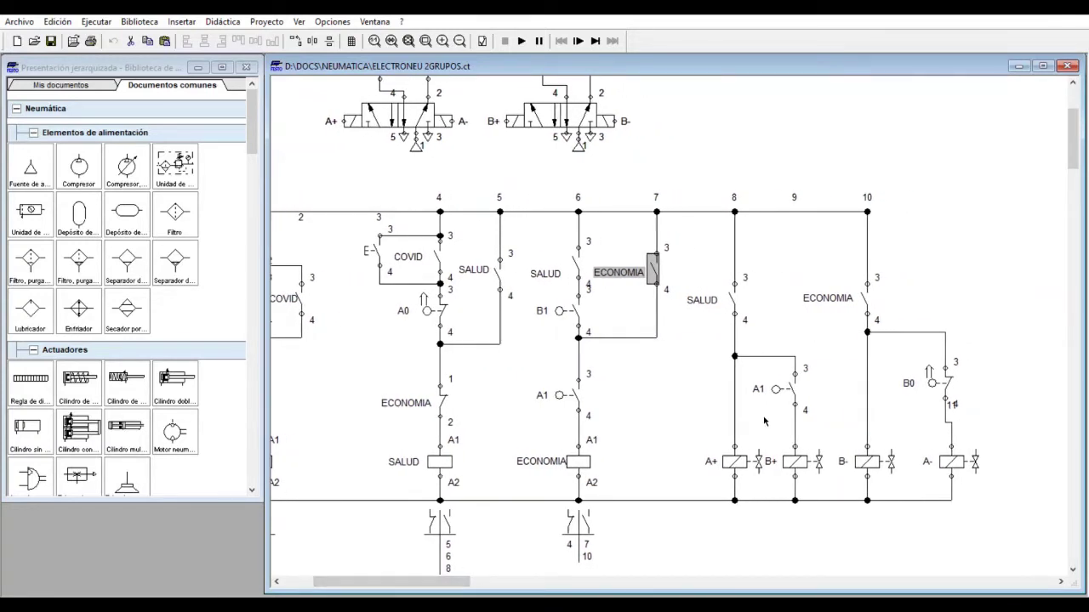
left_click(730, 458)
left_click(798, 454)
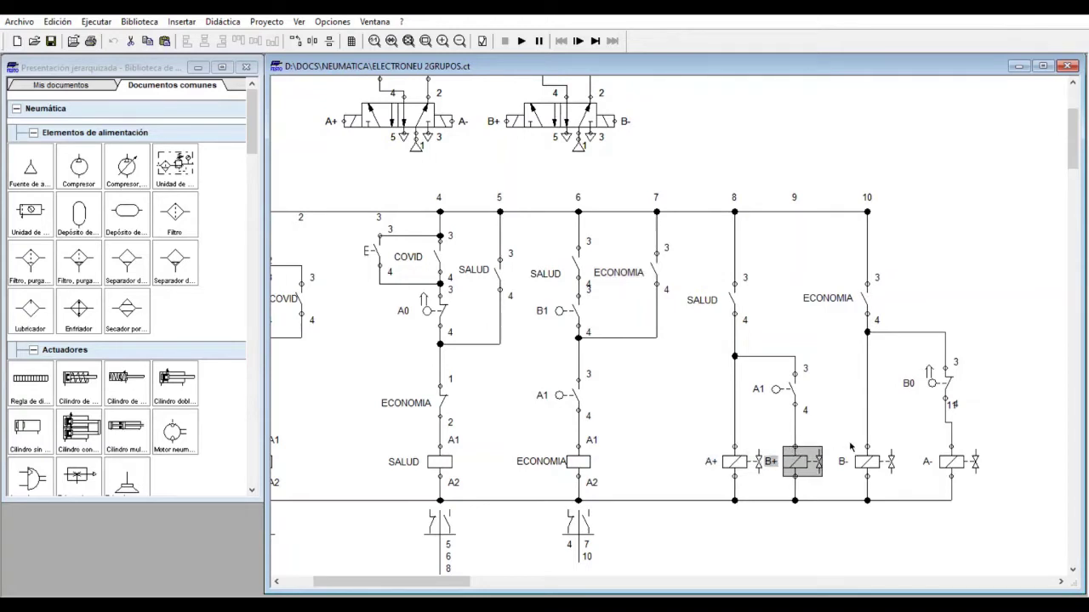
left_click(871, 449)
left_click(963, 451)
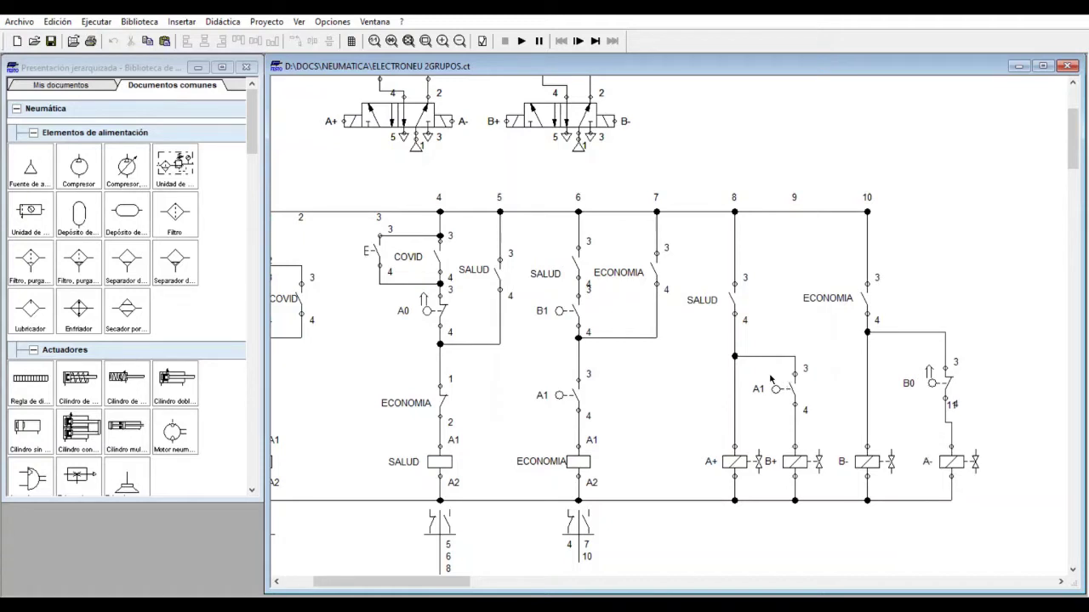
Trace how the A1, ECONOMIA and B0 contacts feed the B+, B- and A- solenoids.
left_click(797, 380)
left_click(798, 452)
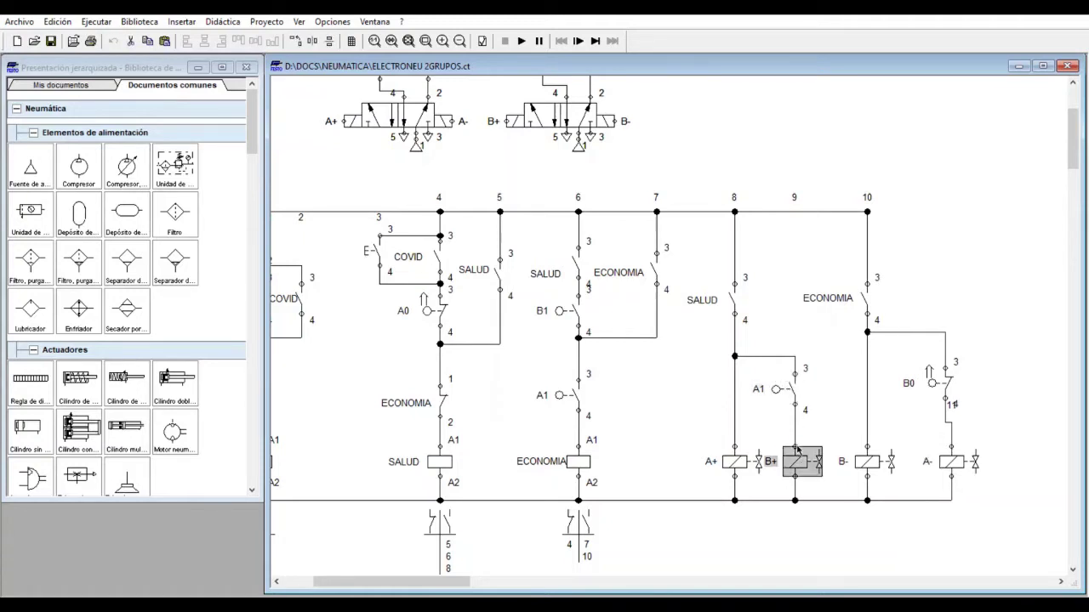
left_click(868, 304)
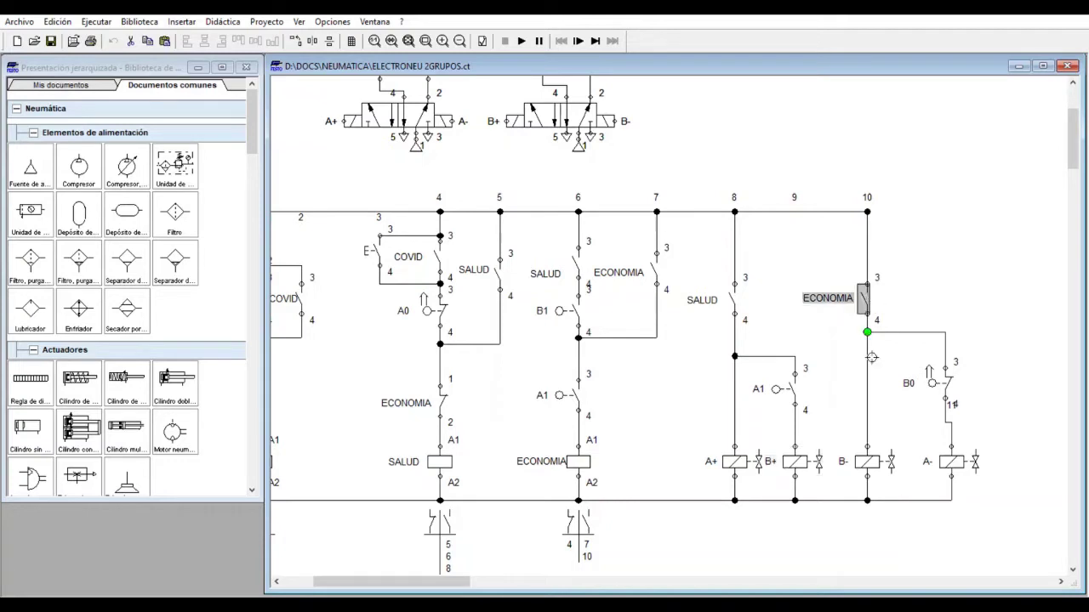
left_click(870, 449)
left_click(948, 459)
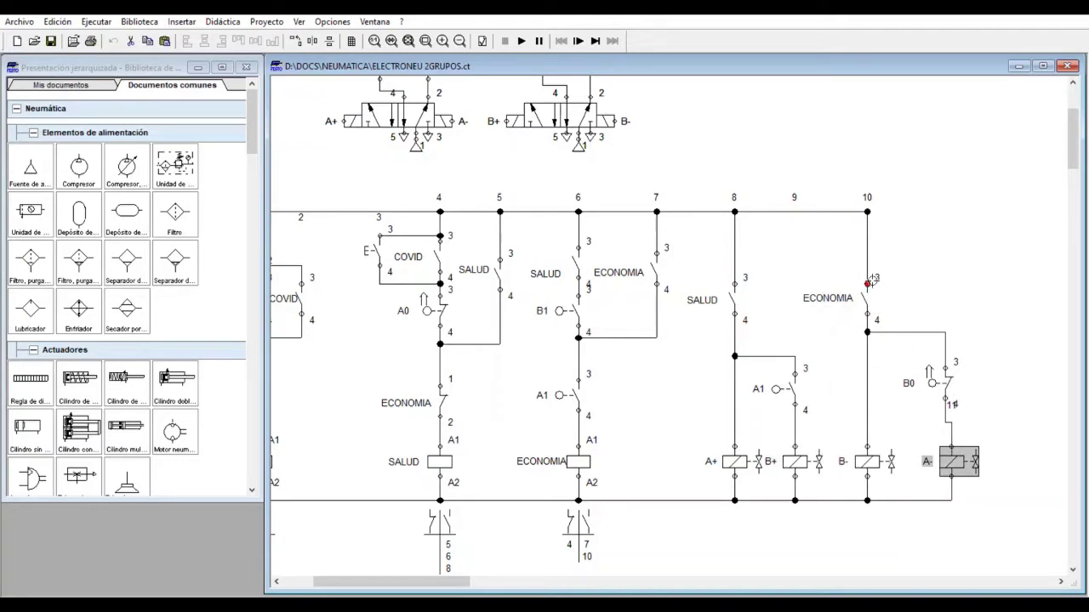
left_click(938, 372)
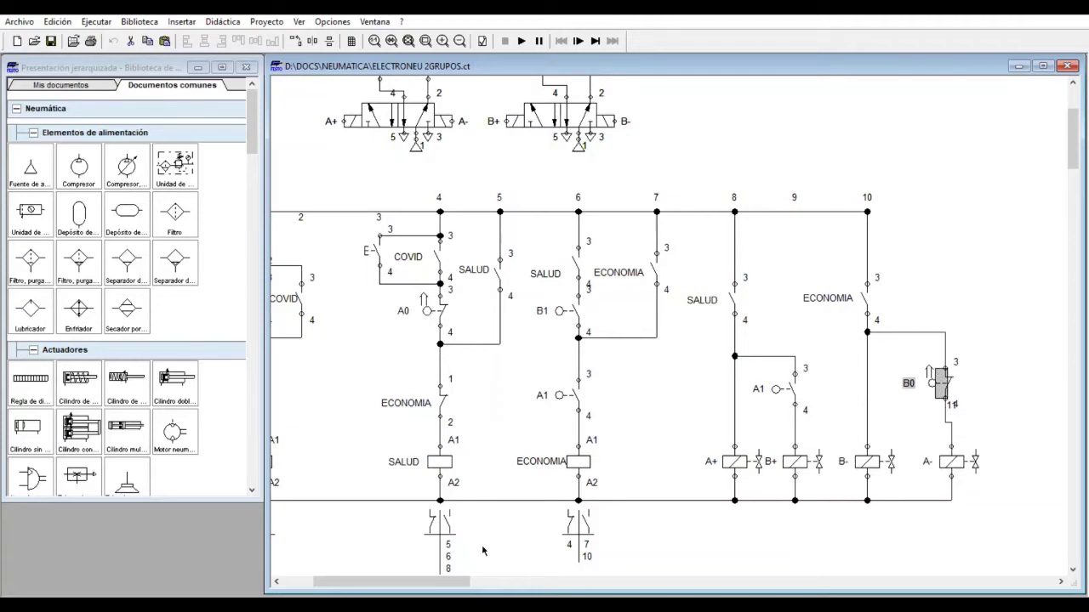
Bring the complete pneumatic and electrical diagram back into view.
left_click_drag(451, 570, 426, 575)
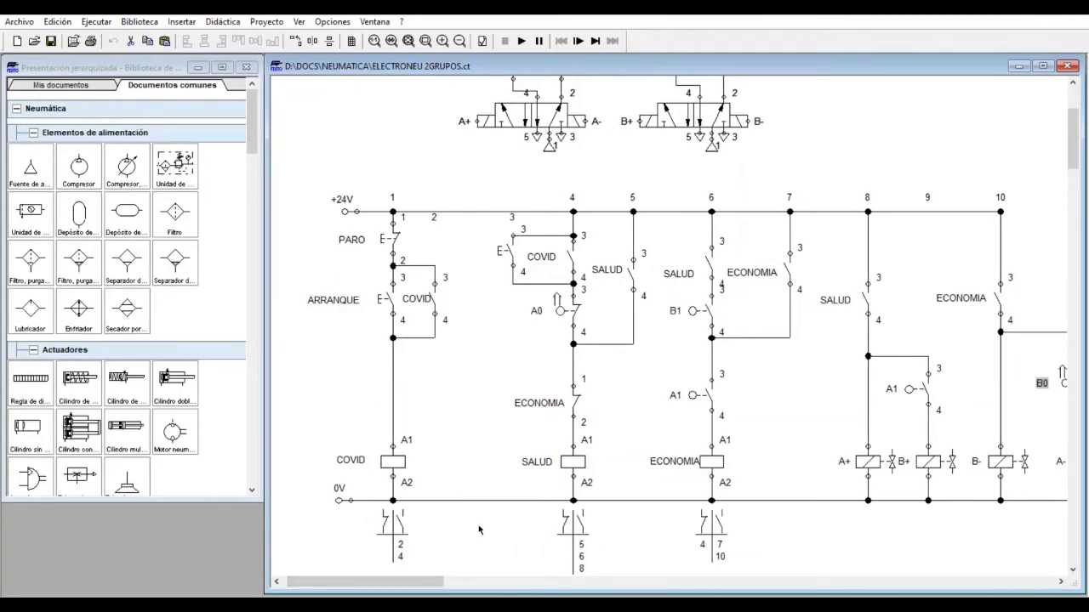
scroll(478, 524, "down", 2)
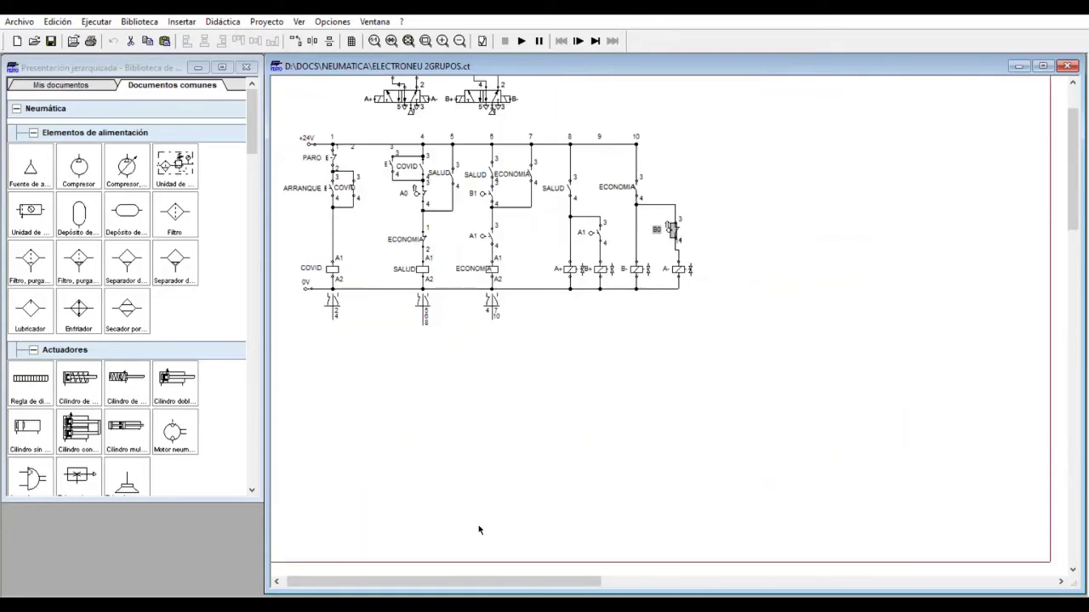
scroll(478, 525, "up", 1)
scroll(478, 525, "up", 3)
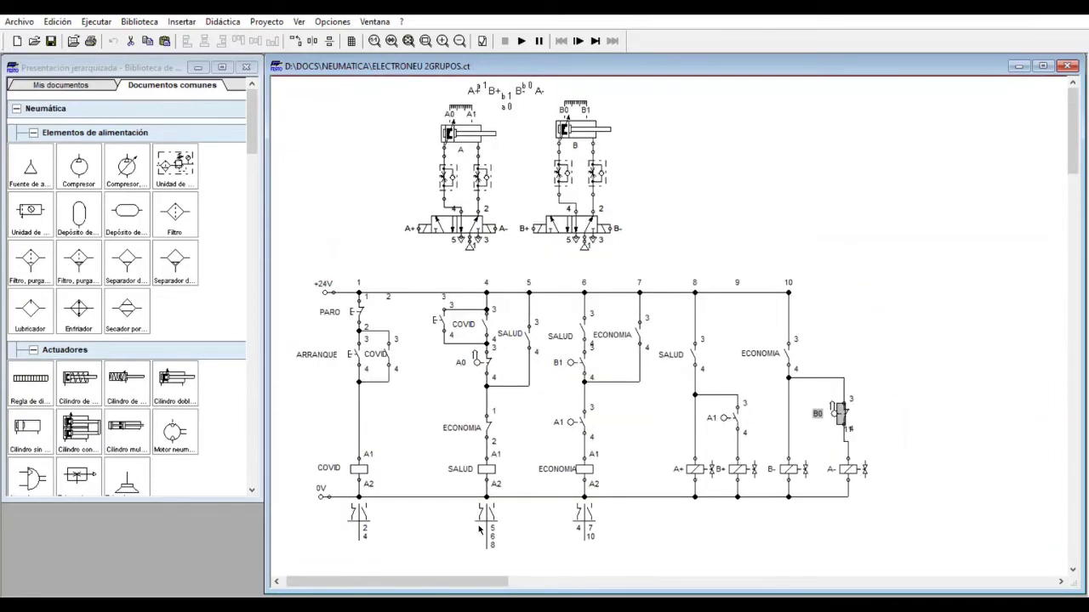
Simulate the two-group circuit, starting the cycle with ARRANQUE and stopping it with PARO.
left_click(521, 41)
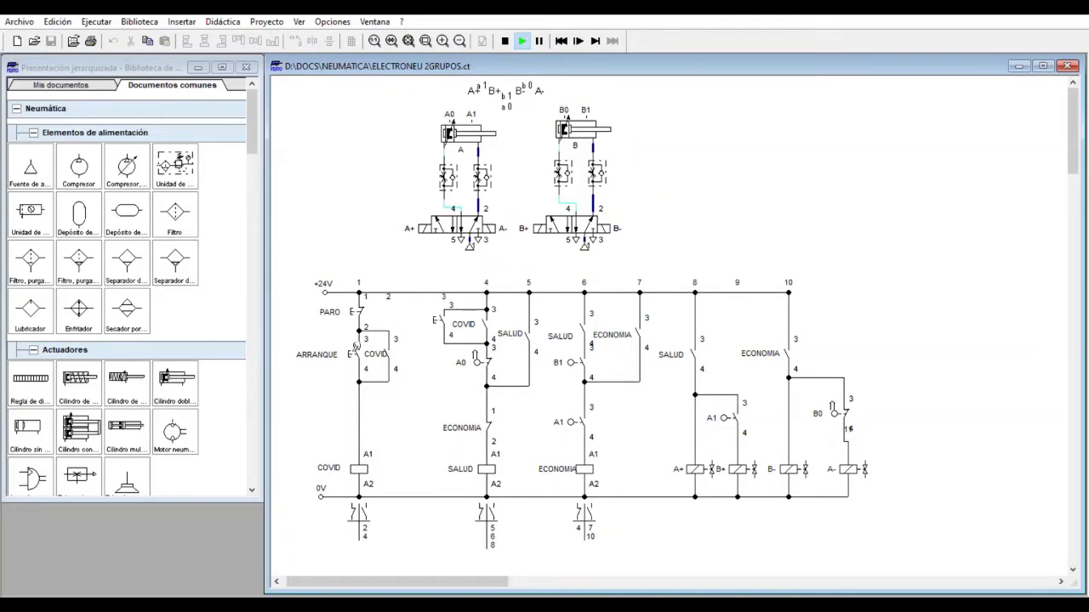
left_click(355, 347)
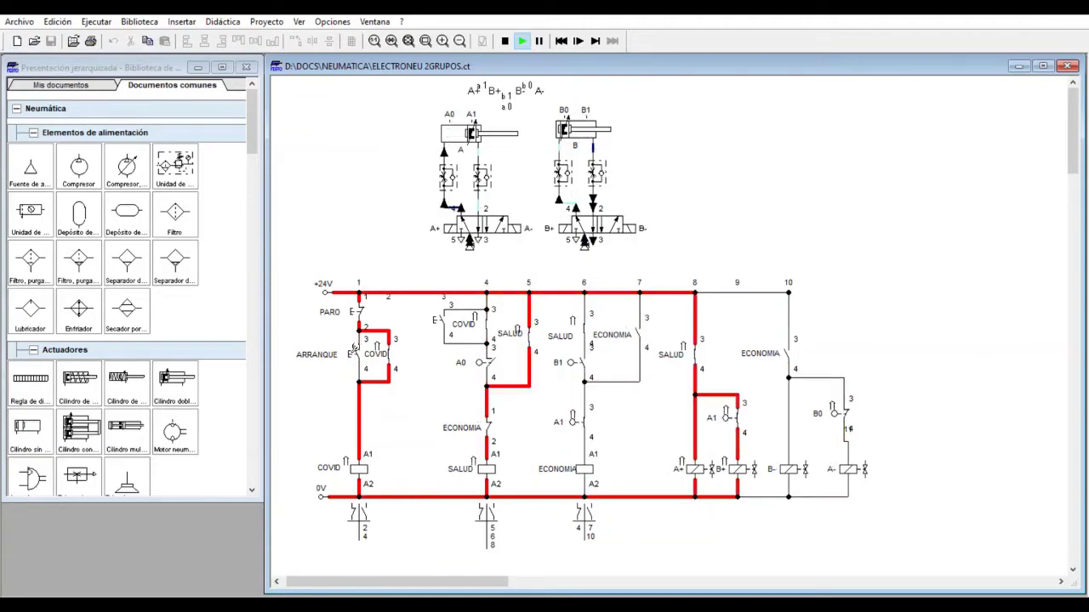
left_click(362, 302)
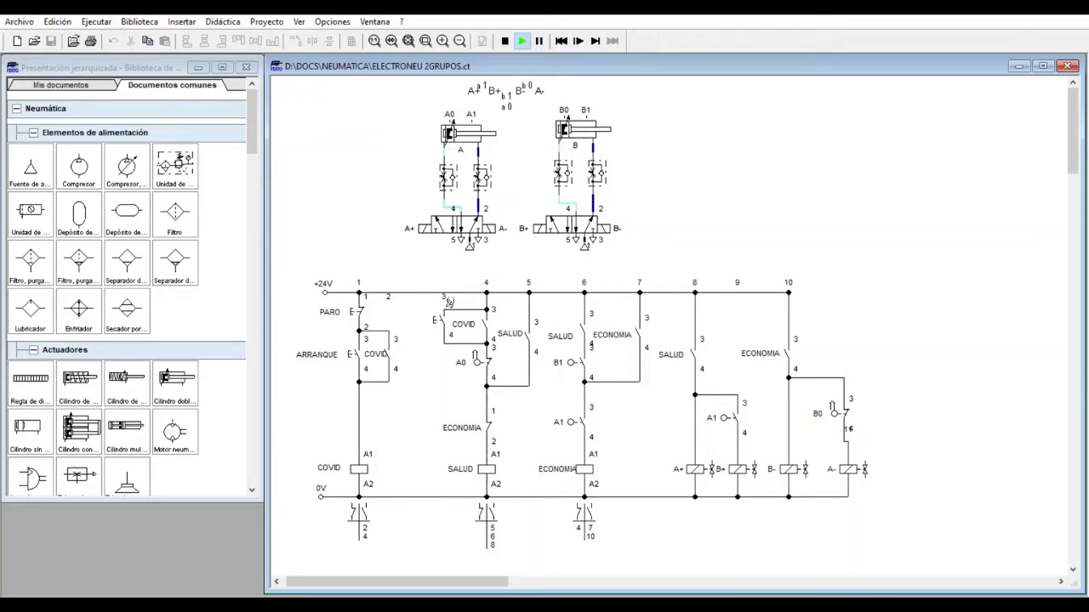
key("F9")
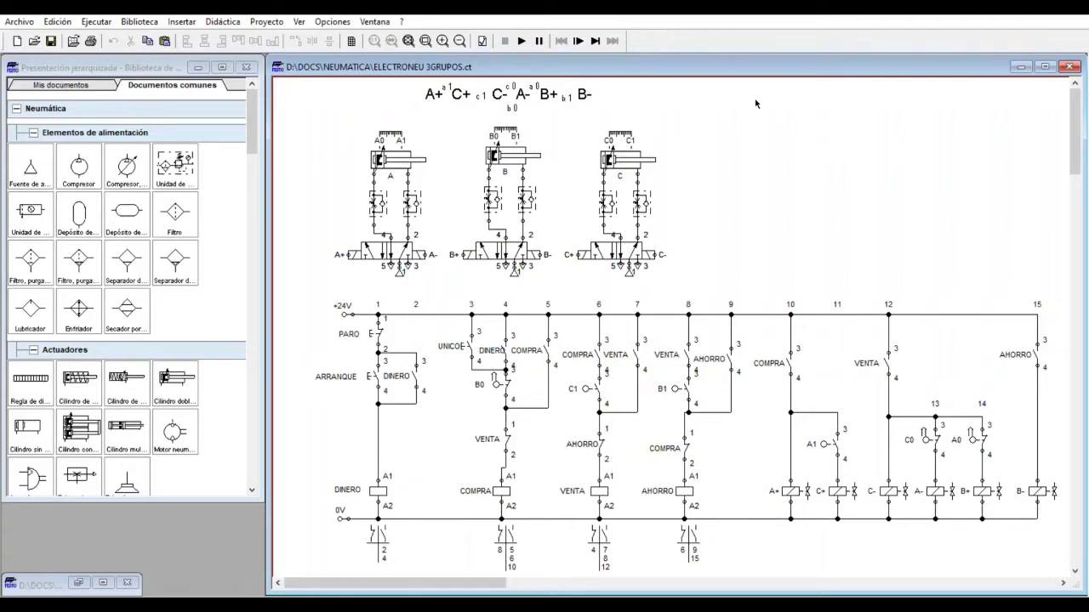
Examine the sequence A+ C+ C- A- B+ B- and the three cylinders with their valves in the three-group circuit.
left_click(433, 85)
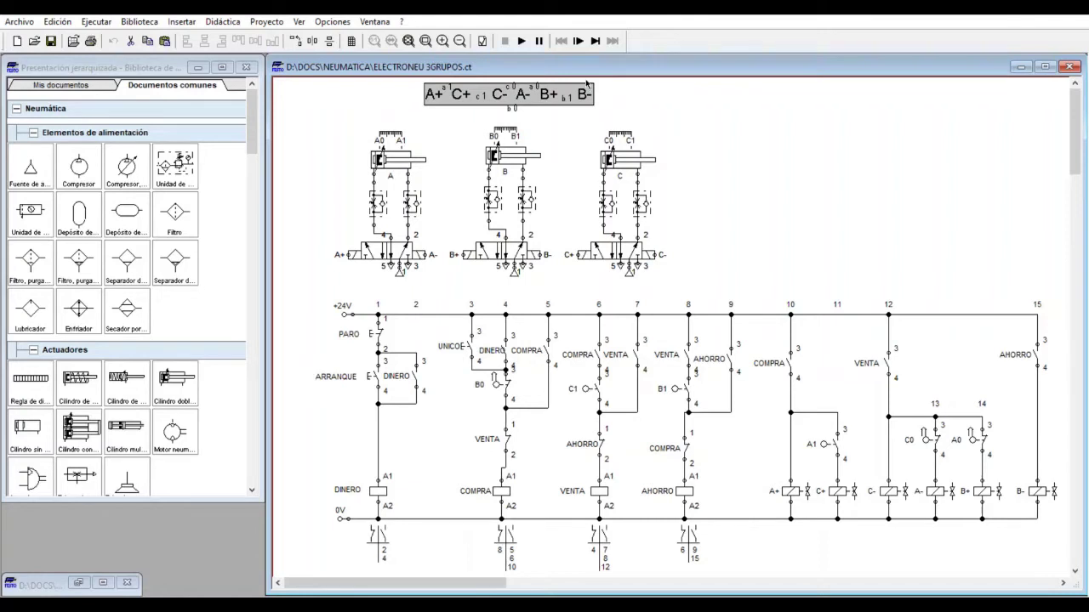
left_click(700, 132)
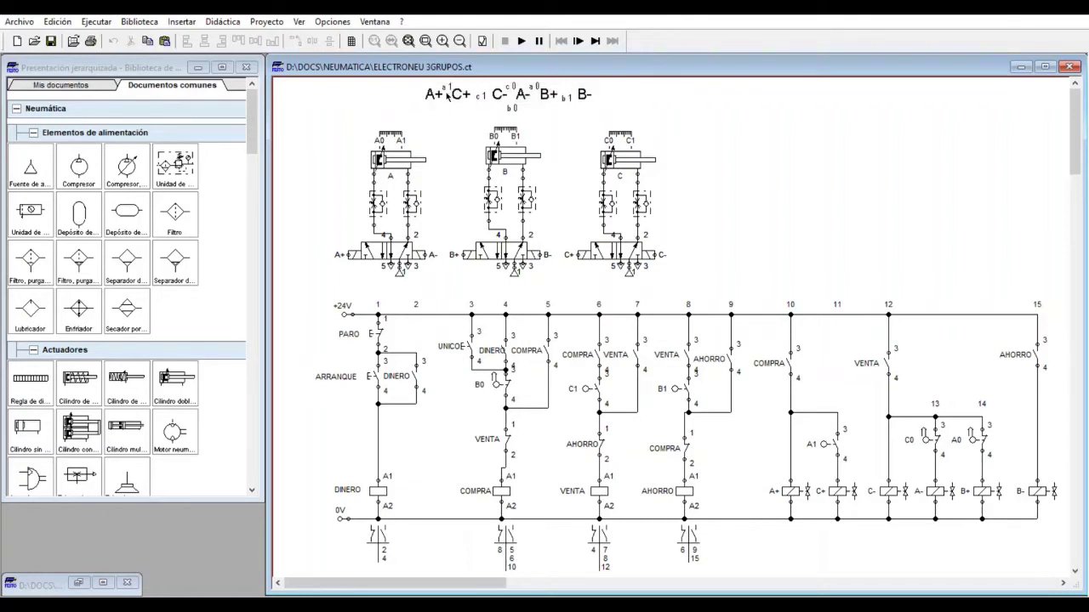
left_click(447, 87)
left_click(461, 79)
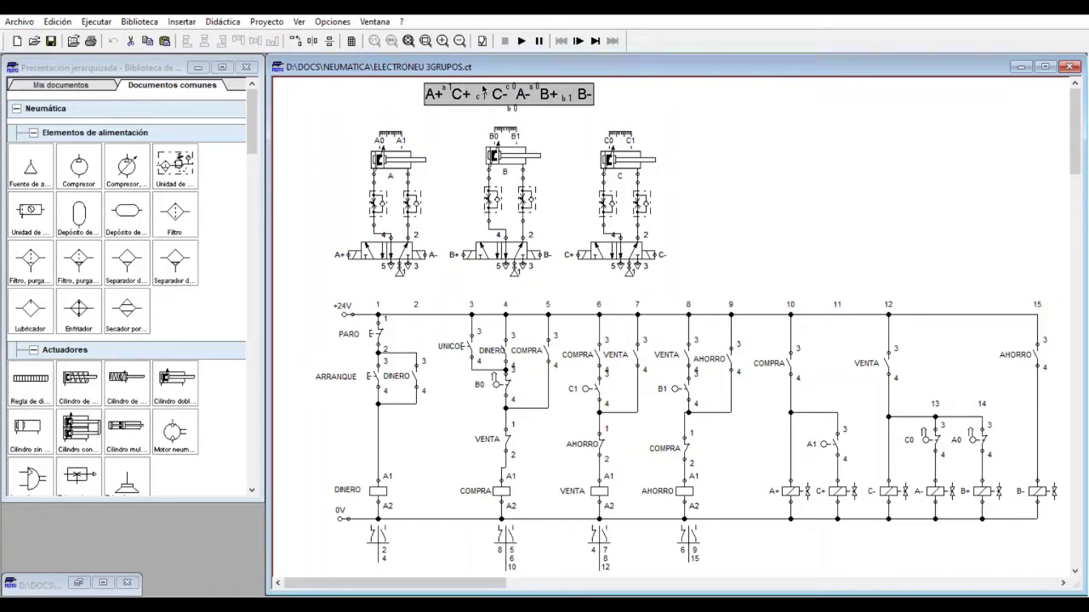
left_click(565, 114)
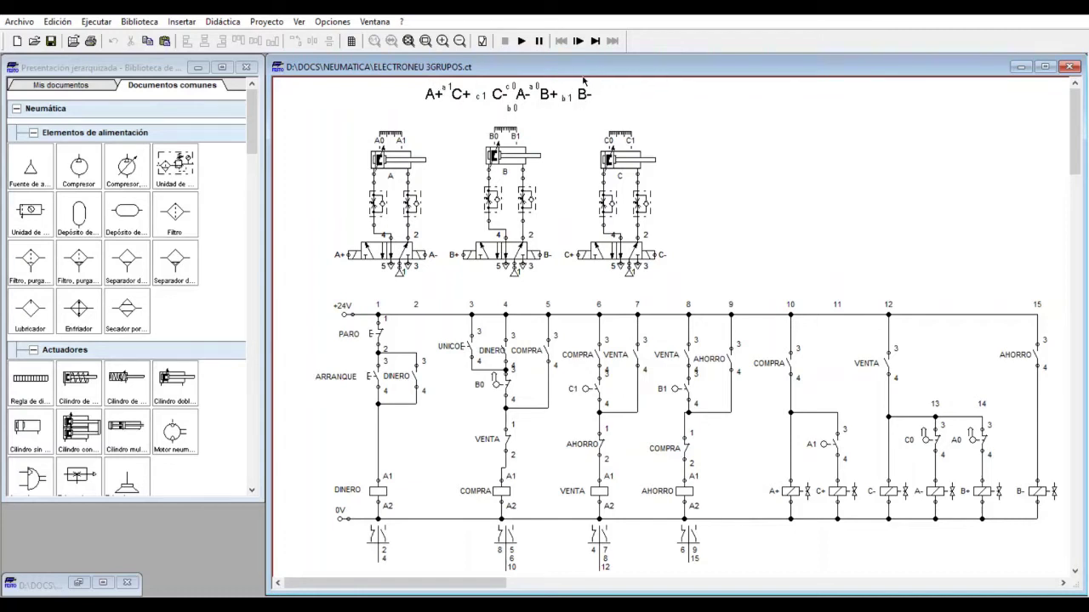
mouse_move(531, 170)
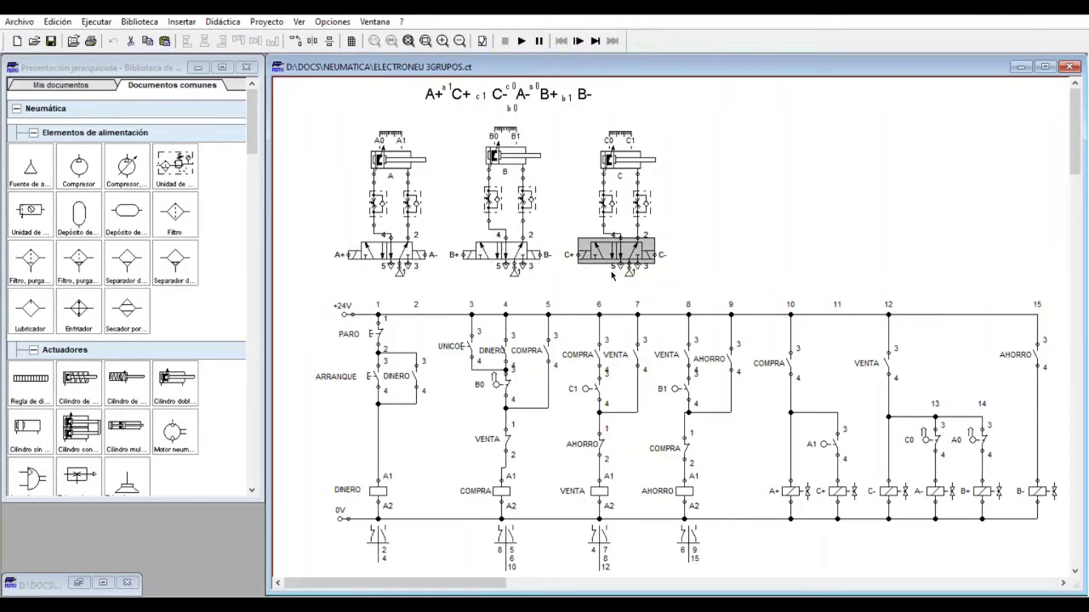
left_click(659, 371)
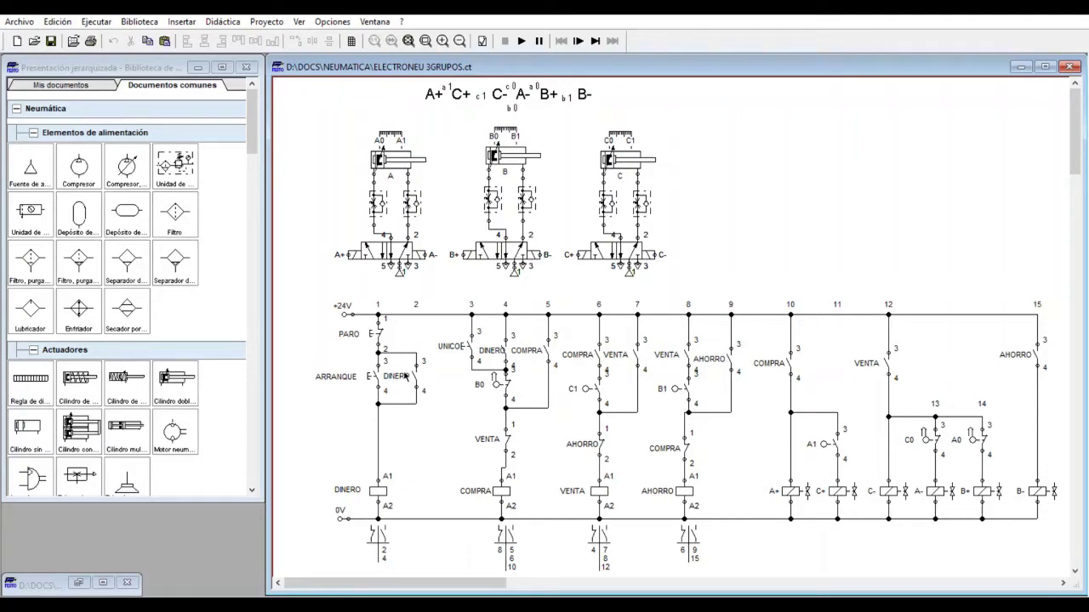
Identify the four relay coils DINERO, COMPRA, VENTA and AHORRO in the control branches.
left_click(382, 481)
left_click(502, 482)
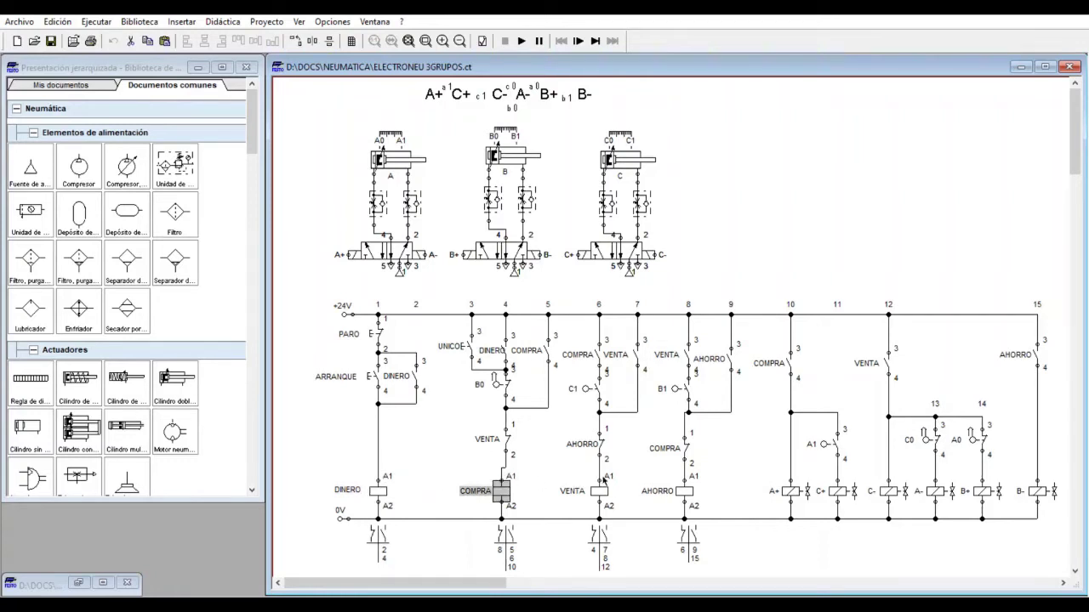
left_click(601, 484)
left_click(681, 484)
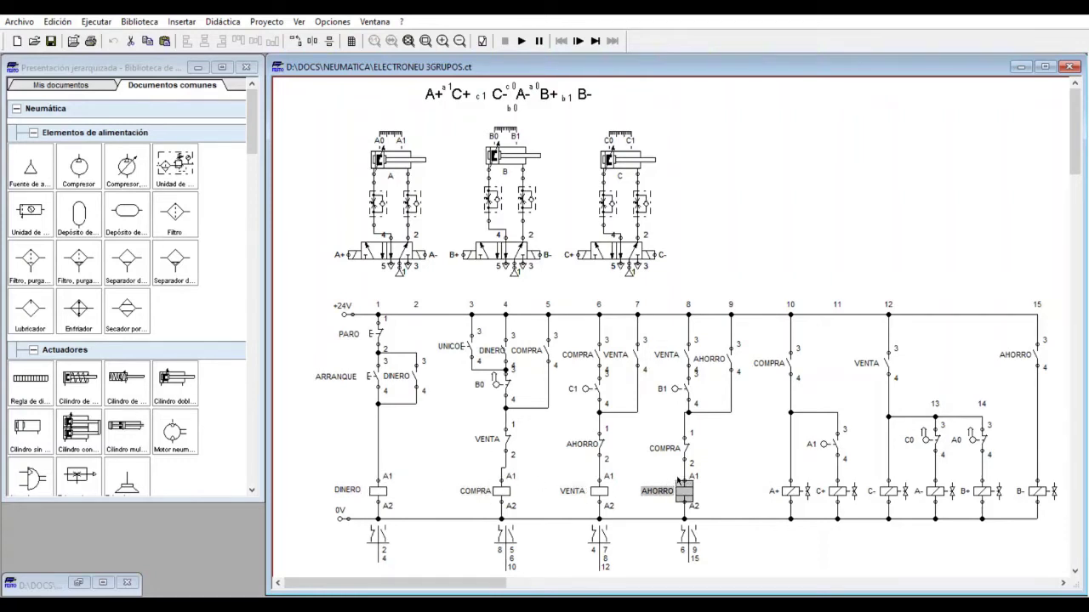
left_click(382, 485)
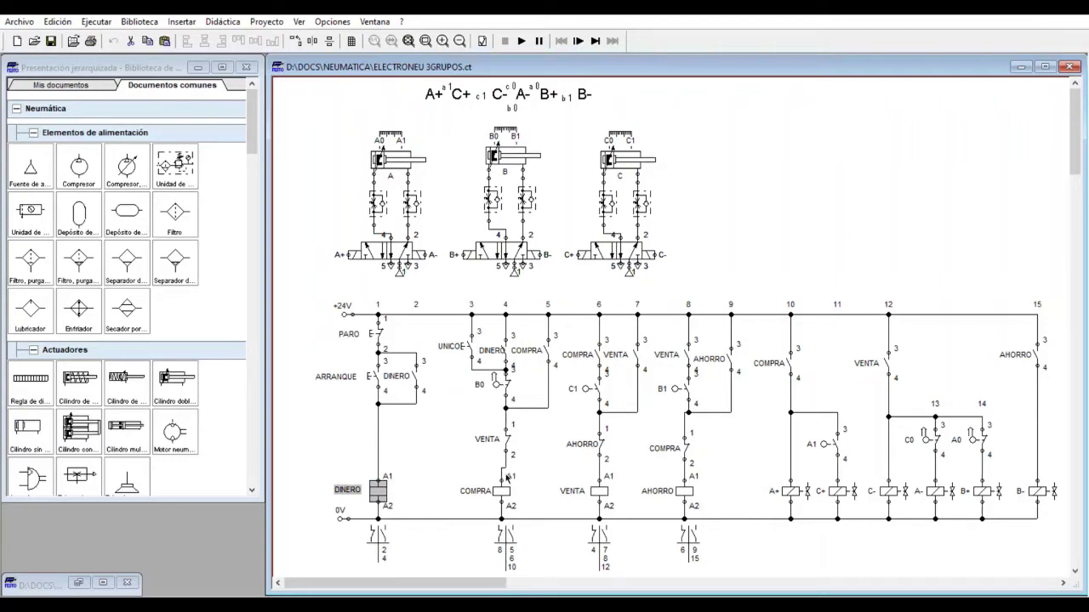
left_click(505, 478)
left_click(591, 483)
left_click(683, 483)
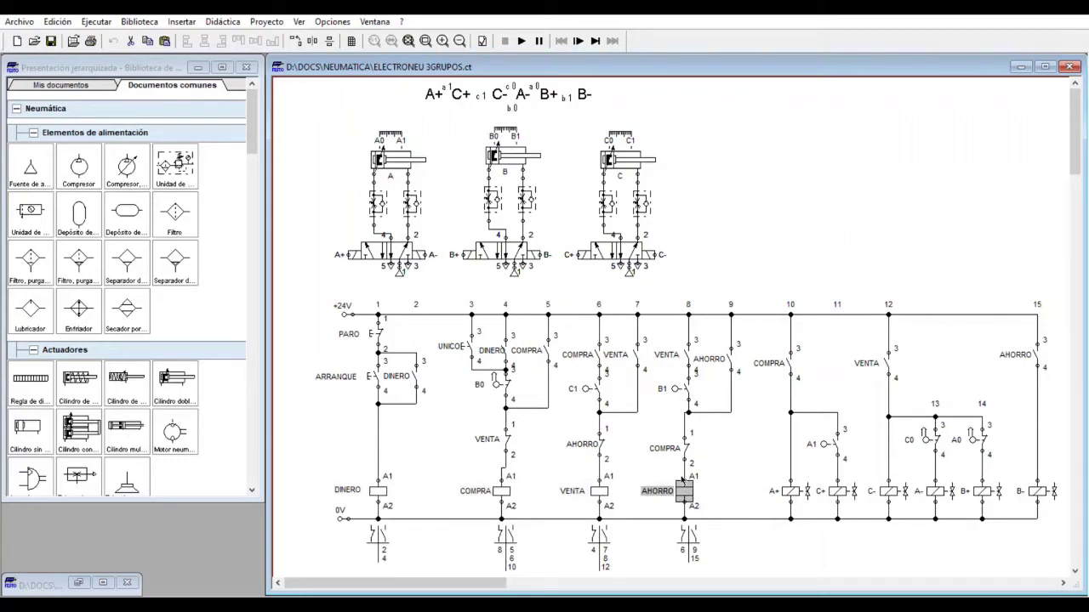
Inspect the ARRANQUE pushbutton and the DINERO relay coil it energizes in the first branch.
left_click(369, 368)
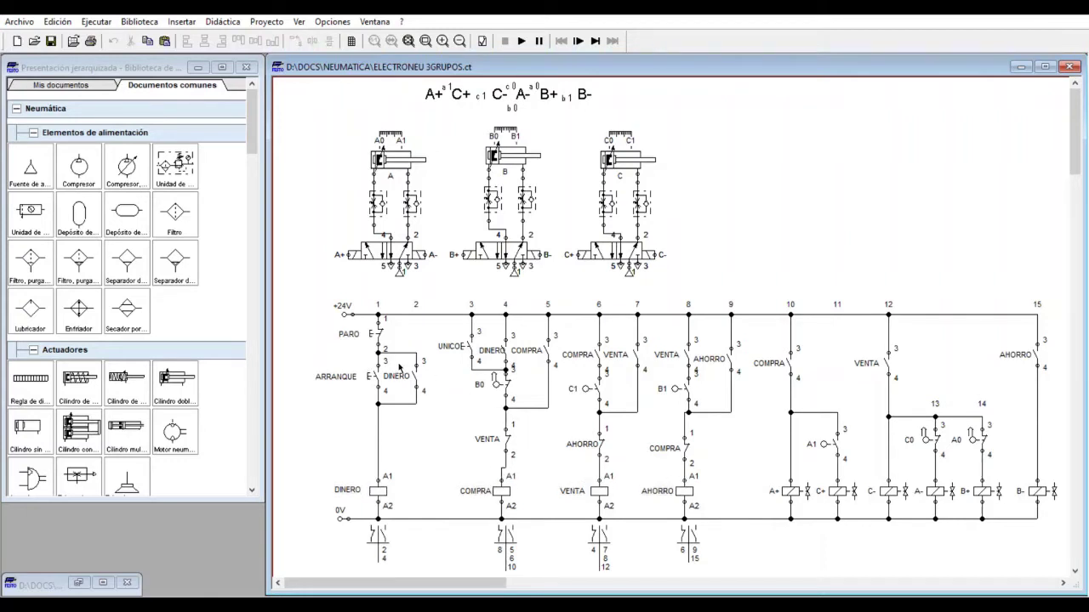
left_click(373, 366)
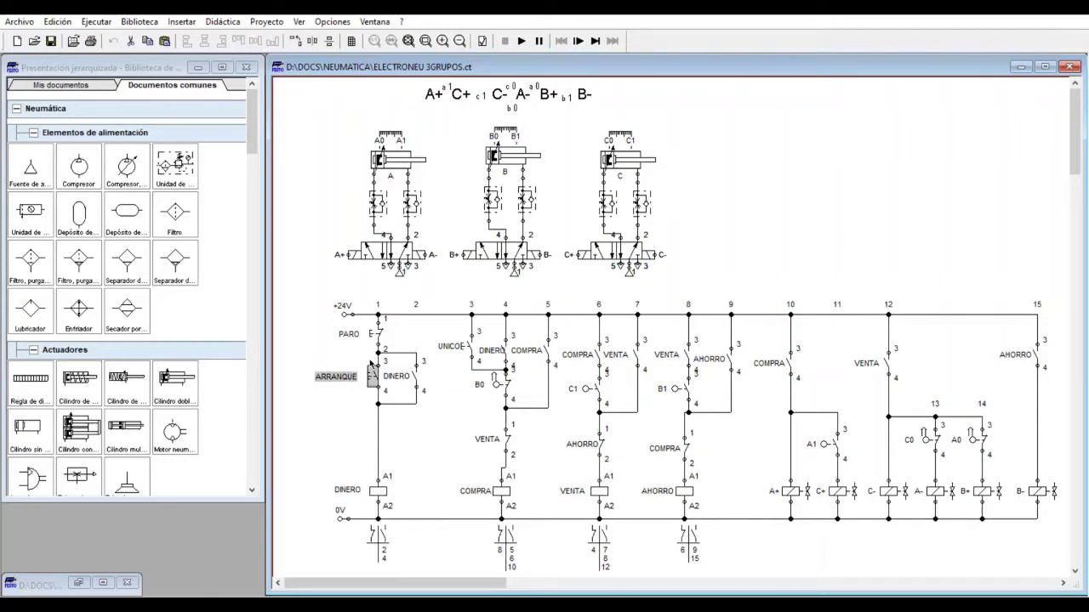
left_click(378, 483)
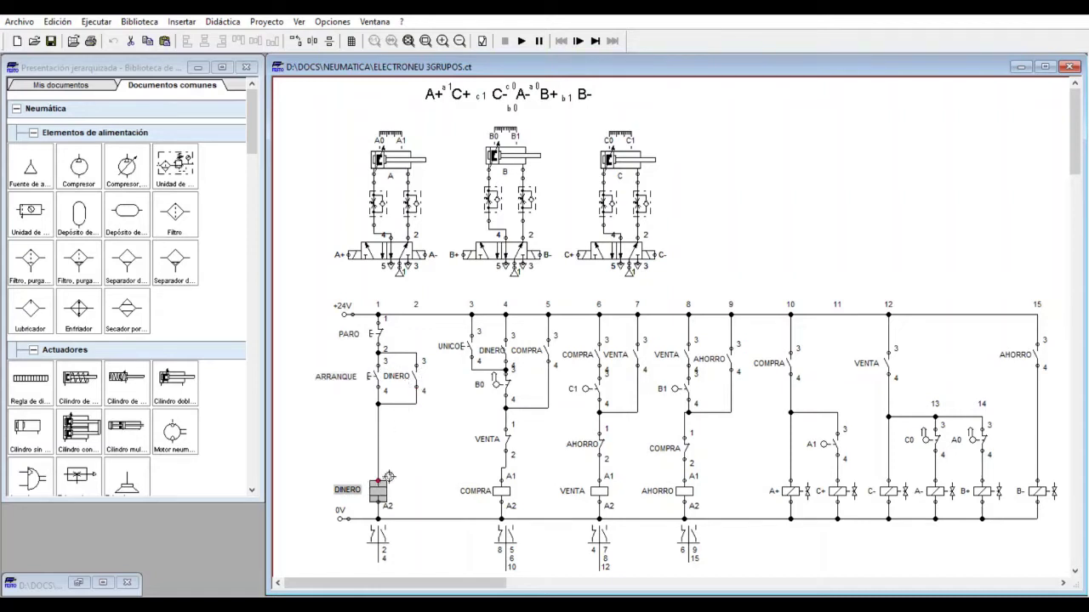
Trace how the UNICO pushbutton and the DINERO contact feed the COMPRA coil, including its COMPRA holding contact.
left_click(466, 340)
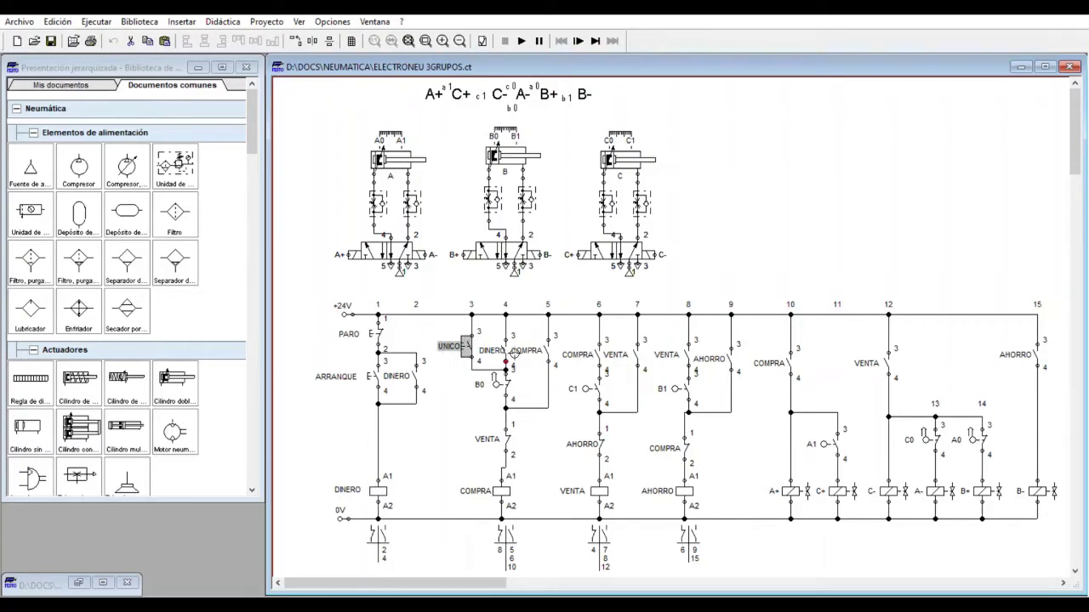
left_click(502, 344)
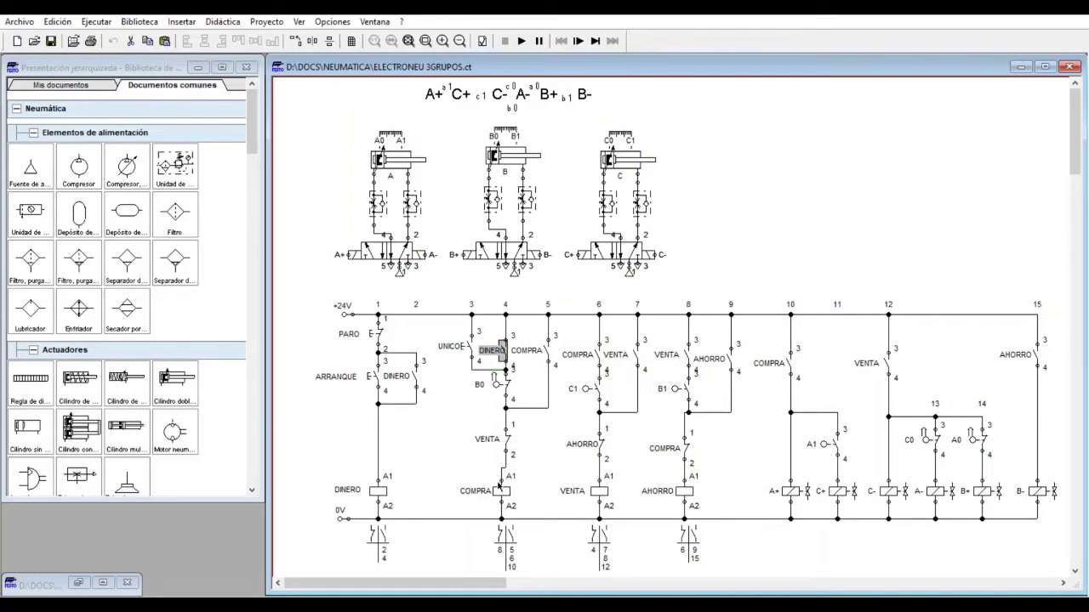
left_click(500, 490)
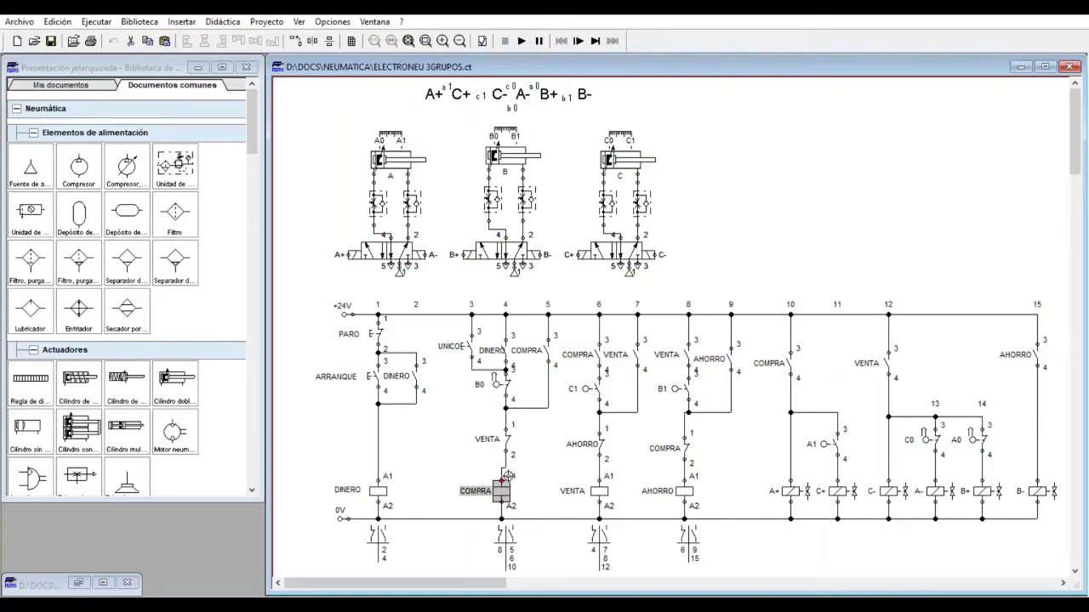
left_click(504, 341)
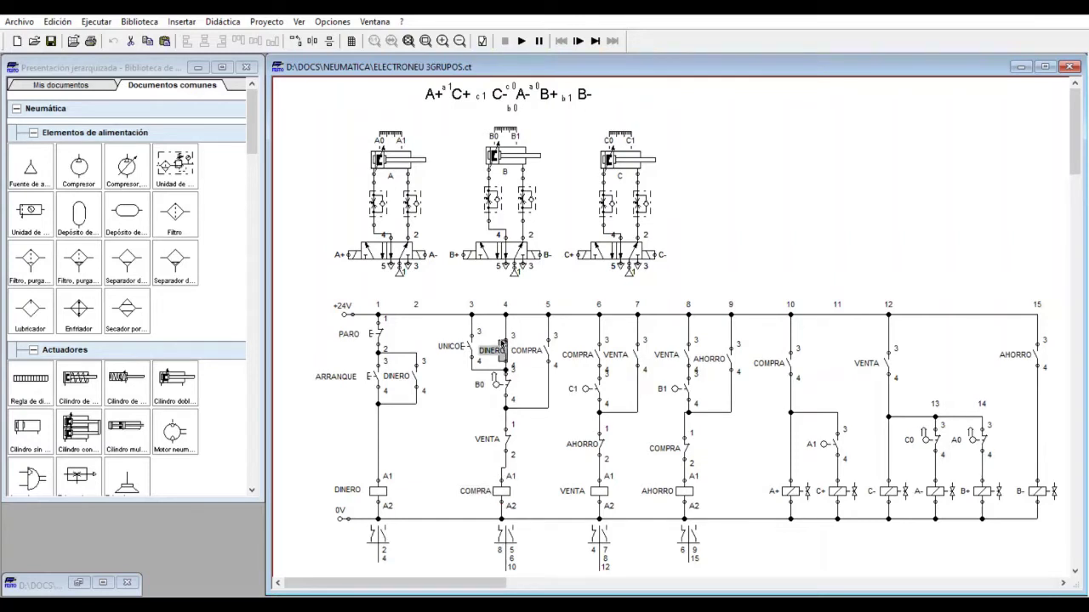
left_click(544, 346)
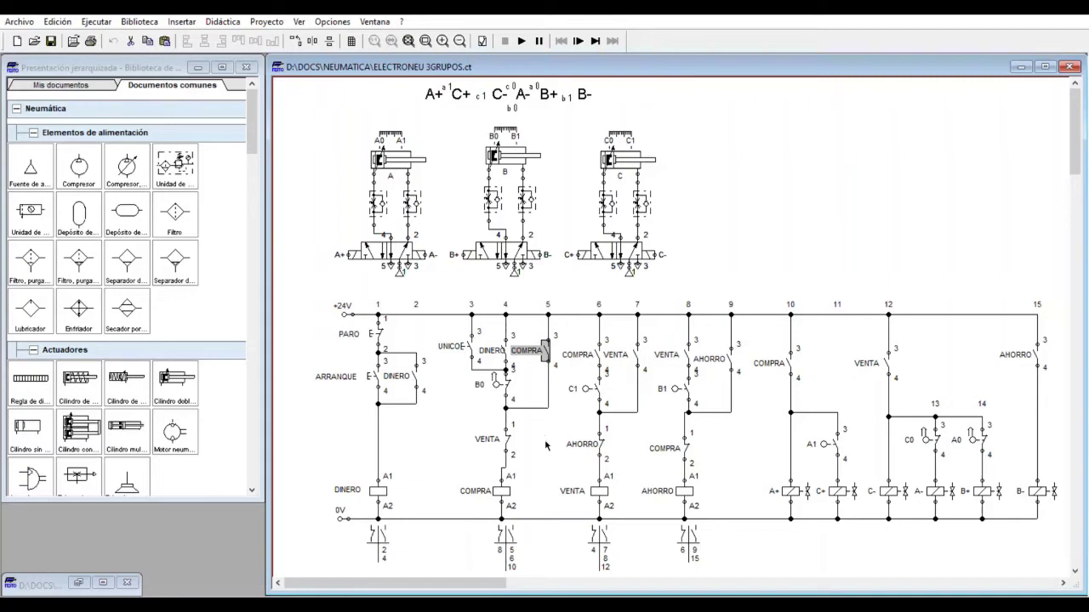
Examine the VENTA and AHORRO coils together with their preceding-group contacts and holding contacts.
left_click(598, 485)
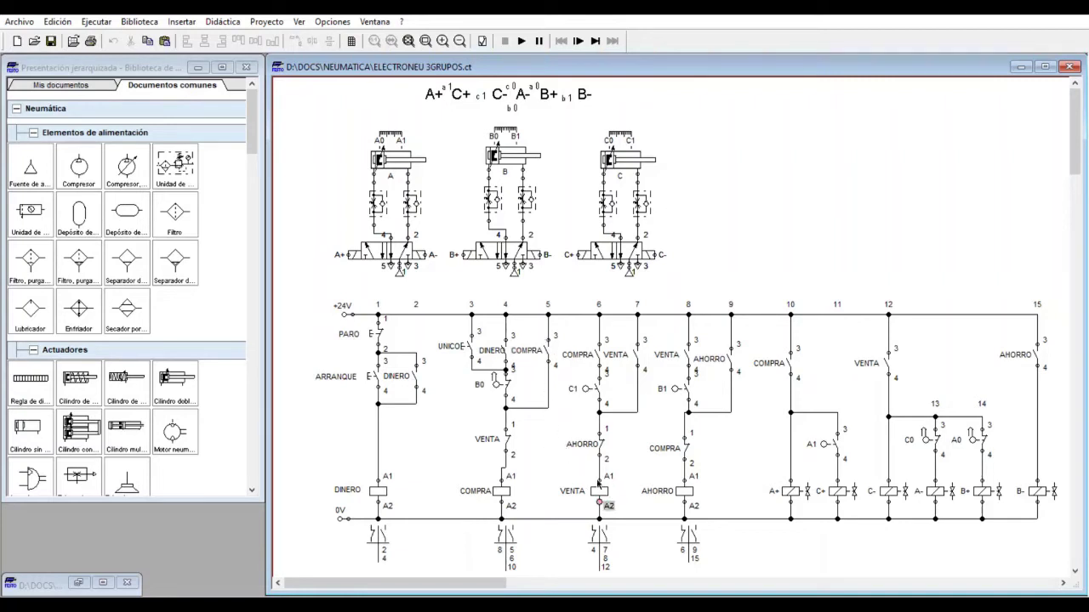
left_click(598, 344)
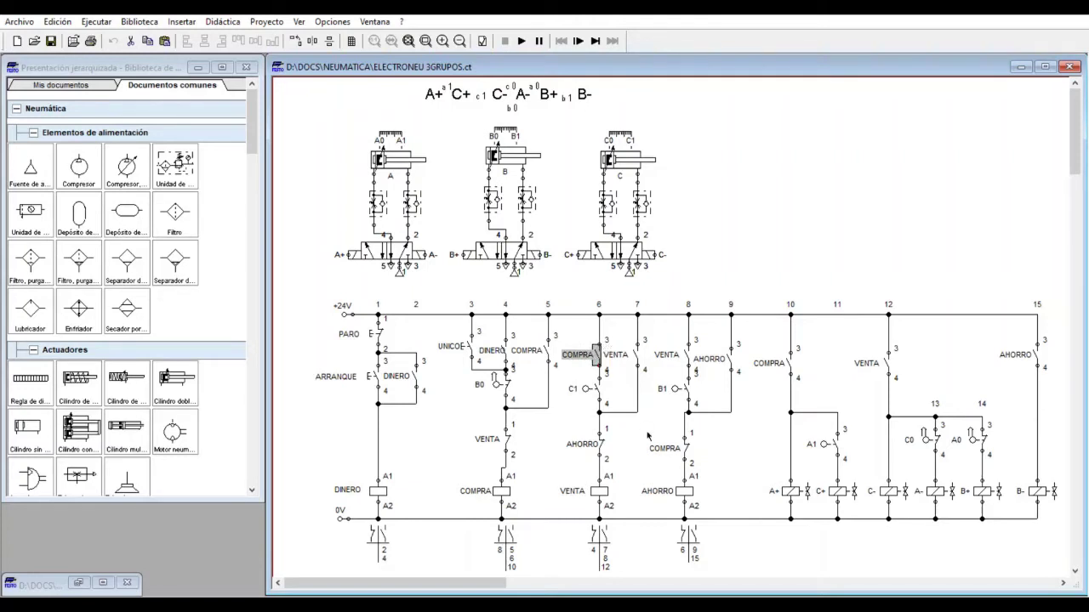
left_click(681, 479)
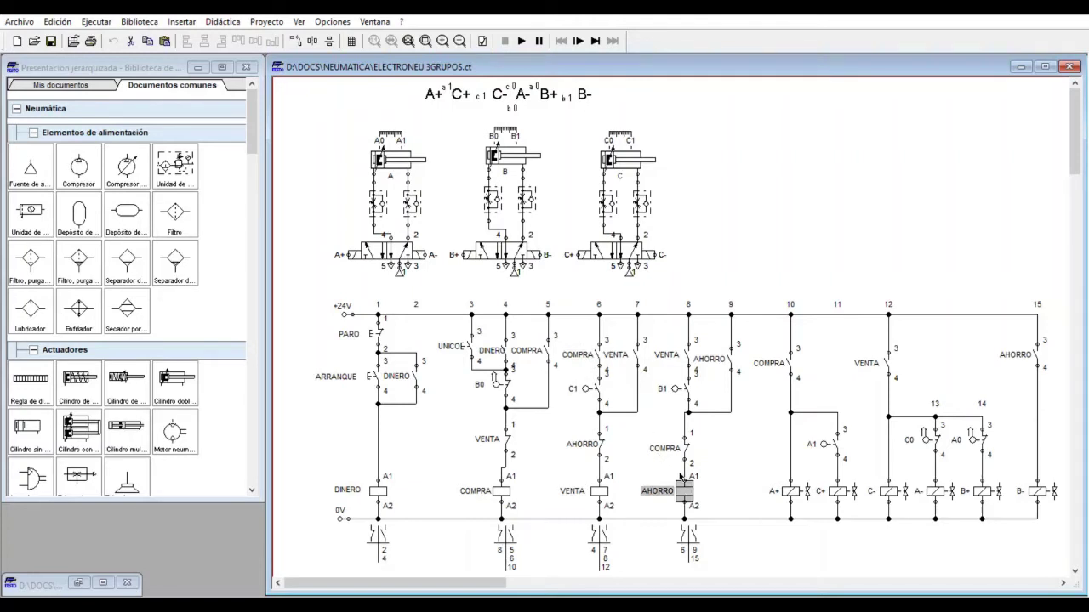
left_click(682, 342)
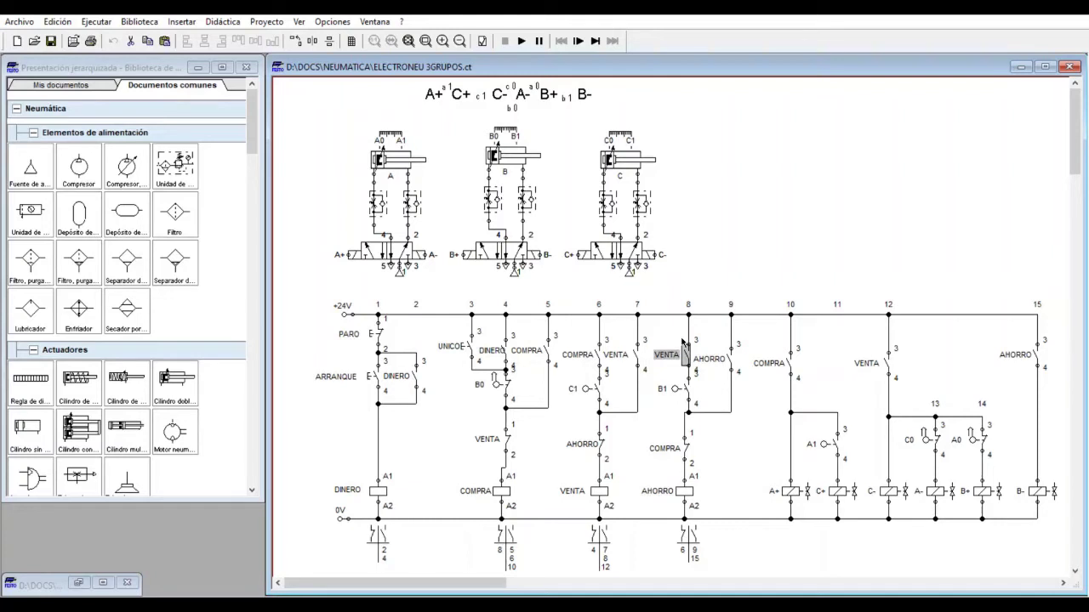
left_click(636, 344)
left_click(720, 347)
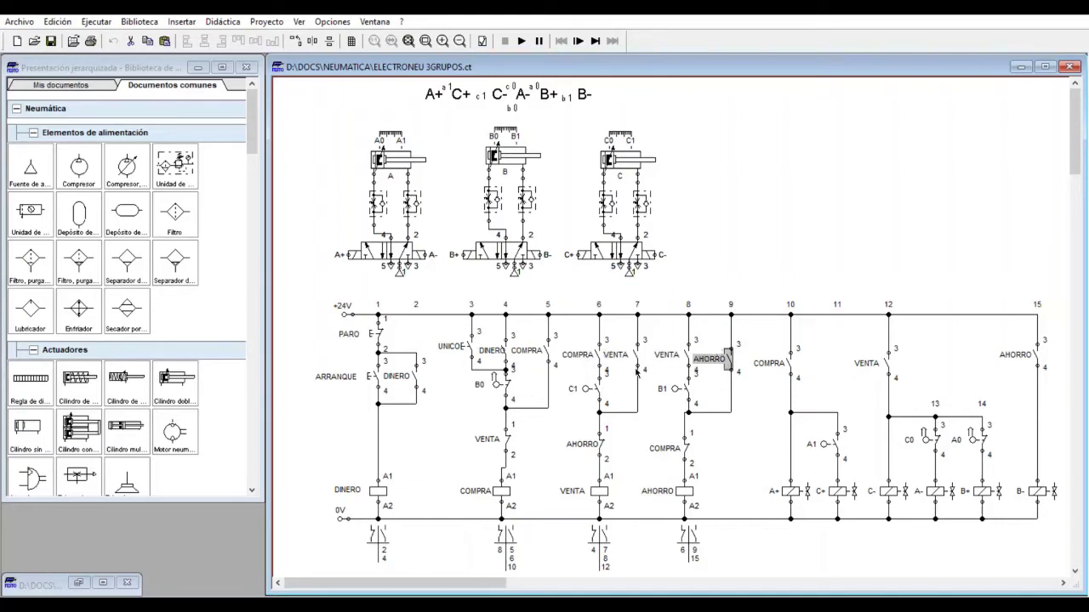
left_click(640, 449)
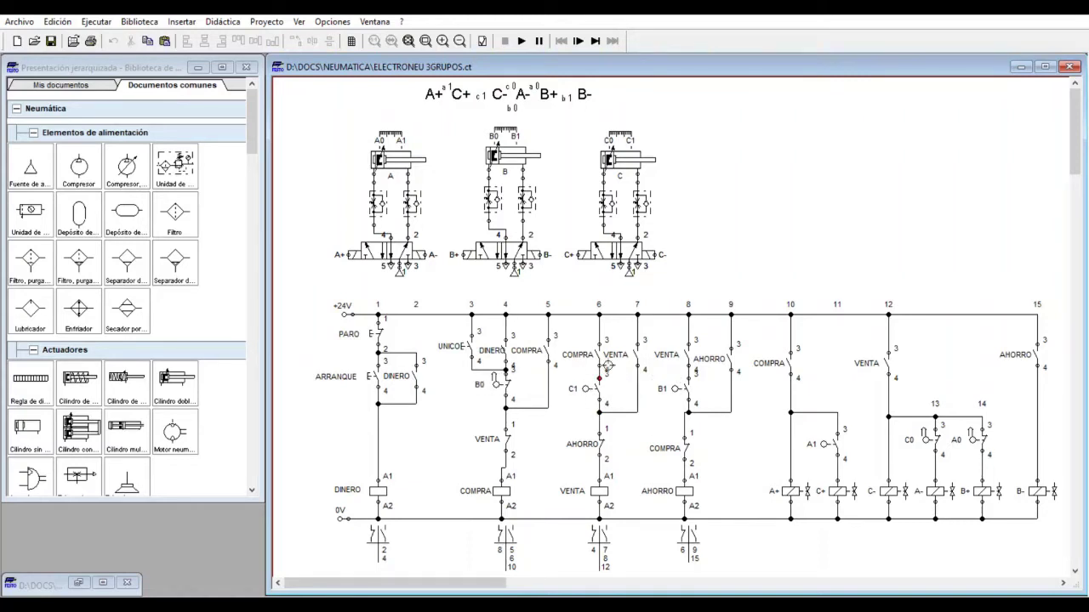
Inspect cylinders B, C and A and their end-position sensors in the pneumatic diagram.
left_click(516, 146)
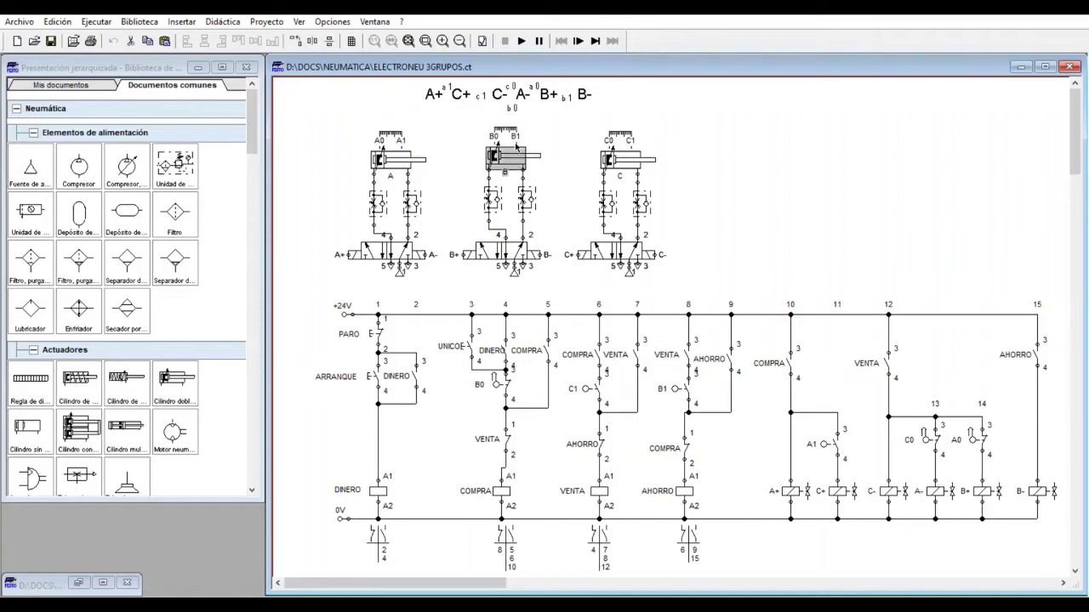
left_click(614, 149)
left_click(416, 149)
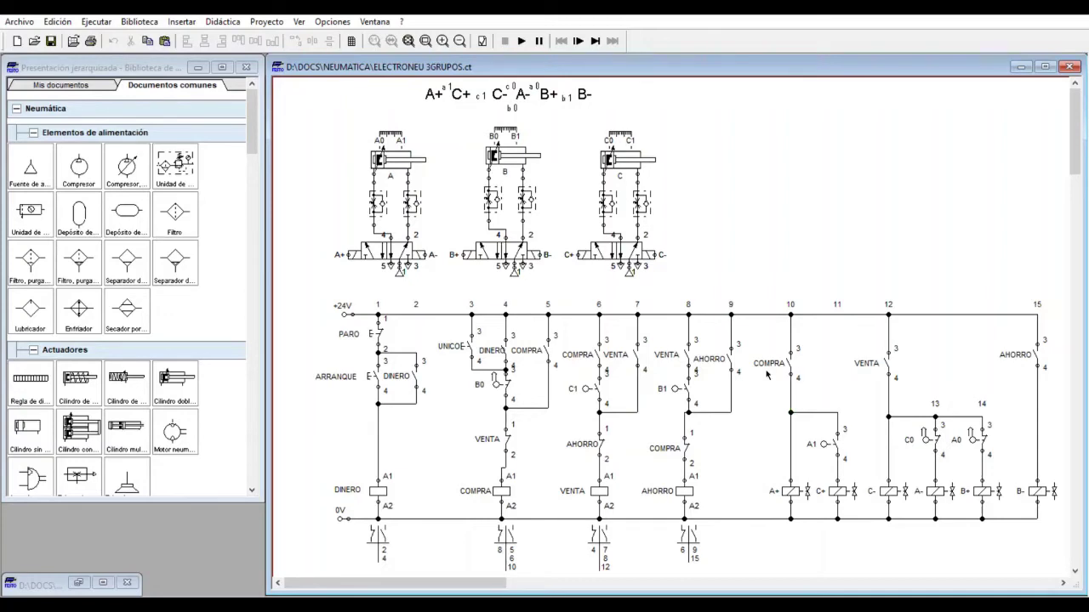
Trace how the COMPRA contact feeds solenoid A+ directly and solenoid C+ through the A1 contact in the output branches.
left_click_drag(755, 279, 1050, 343)
left_click_drag(1074, 170, 1074, 141)
left_click(930, 205)
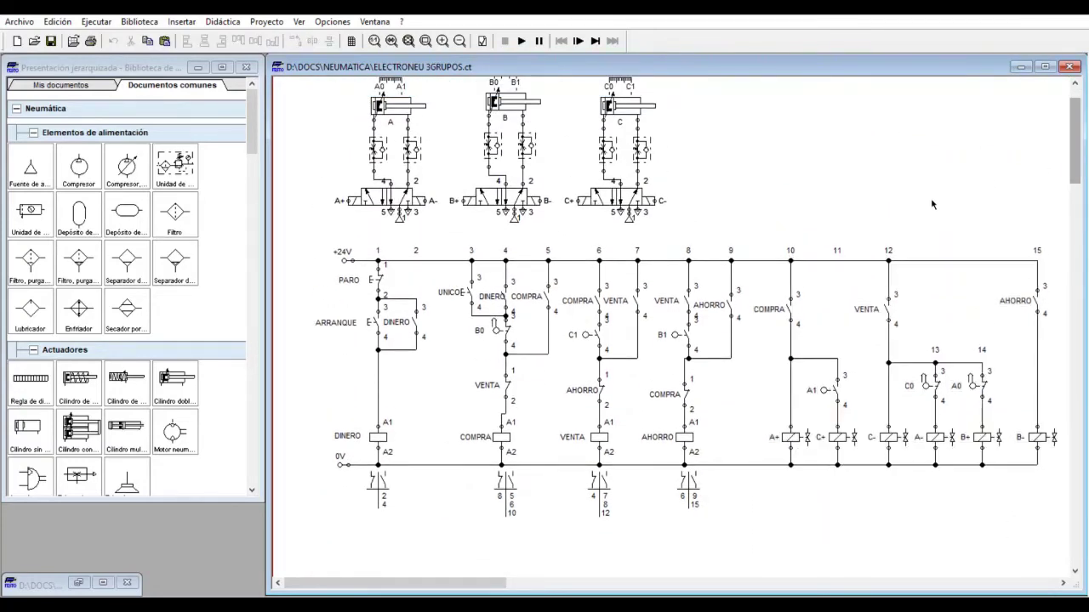
left_click(787, 299)
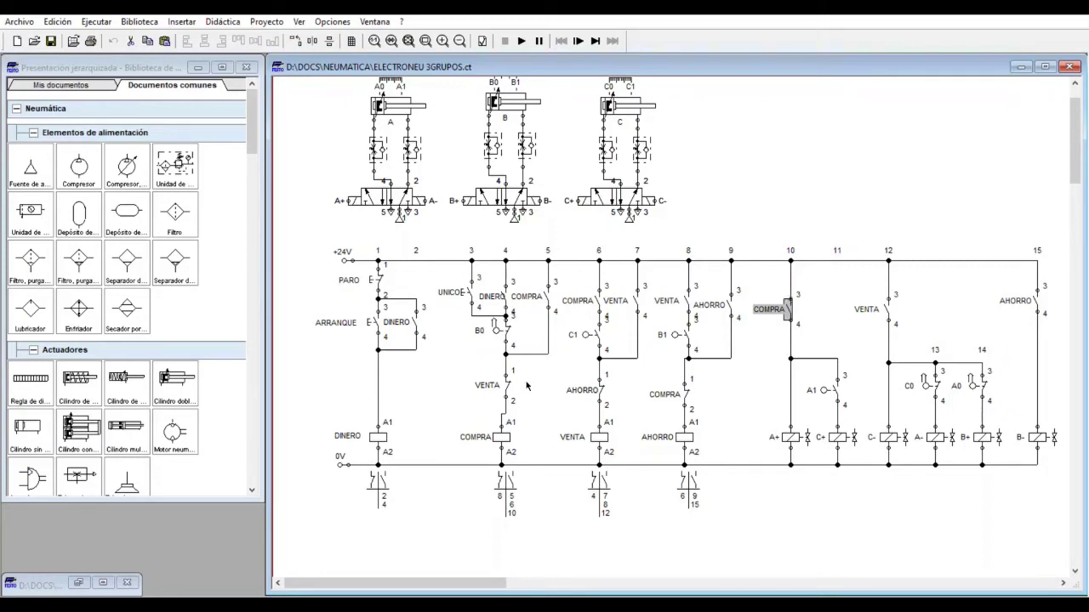
left_click(507, 434)
left_click(791, 304)
left_click(791, 430)
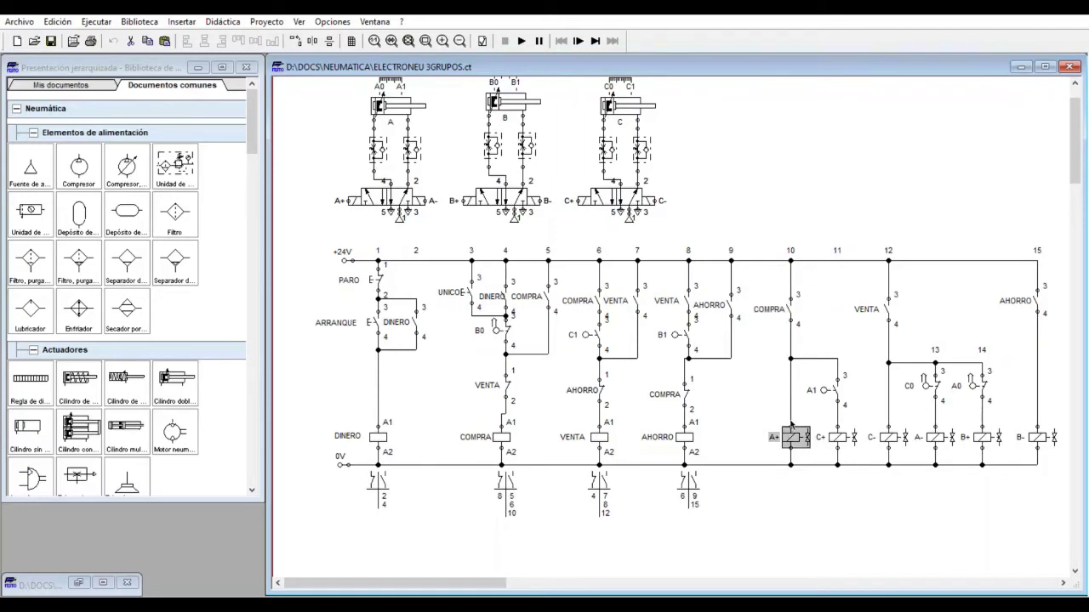
left_click(837, 431)
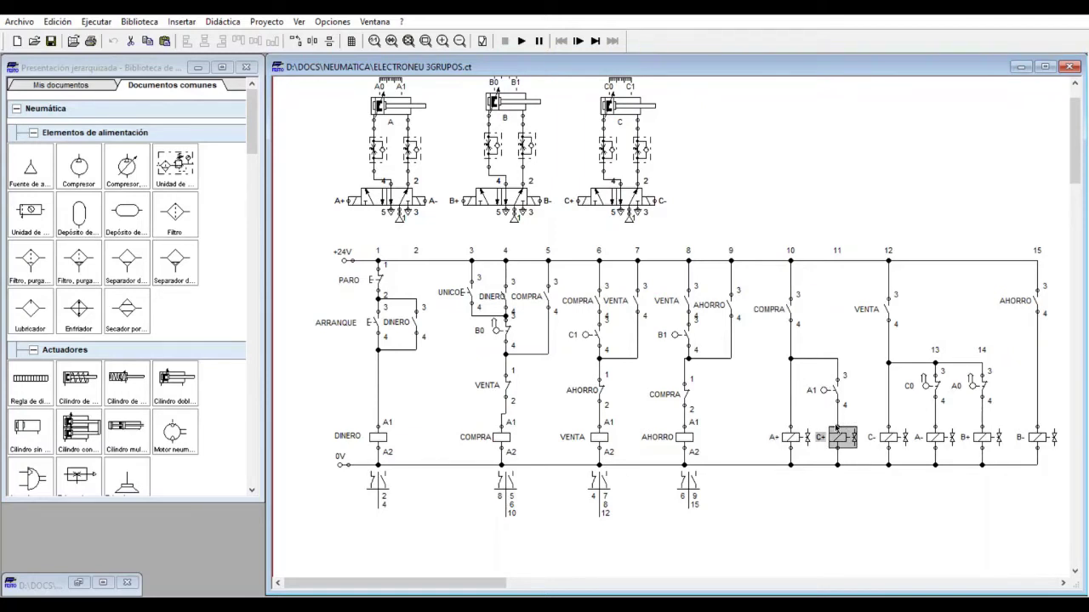
left_click(836, 382)
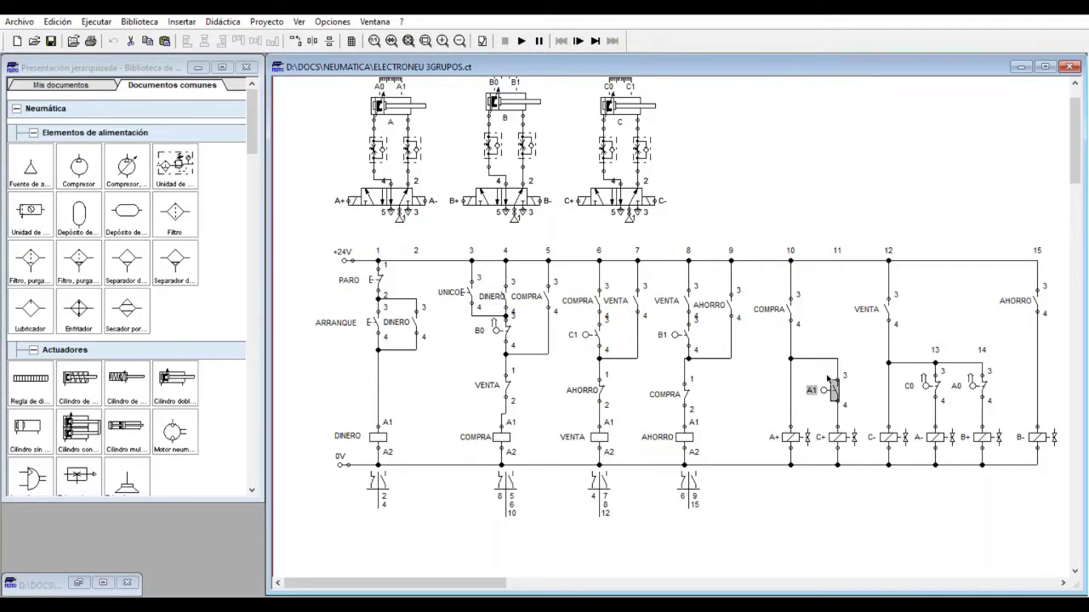
Trace how the VENTA contact feeds solenoid C- directly, A- through C0 and B+ through A0.
left_click(887, 428)
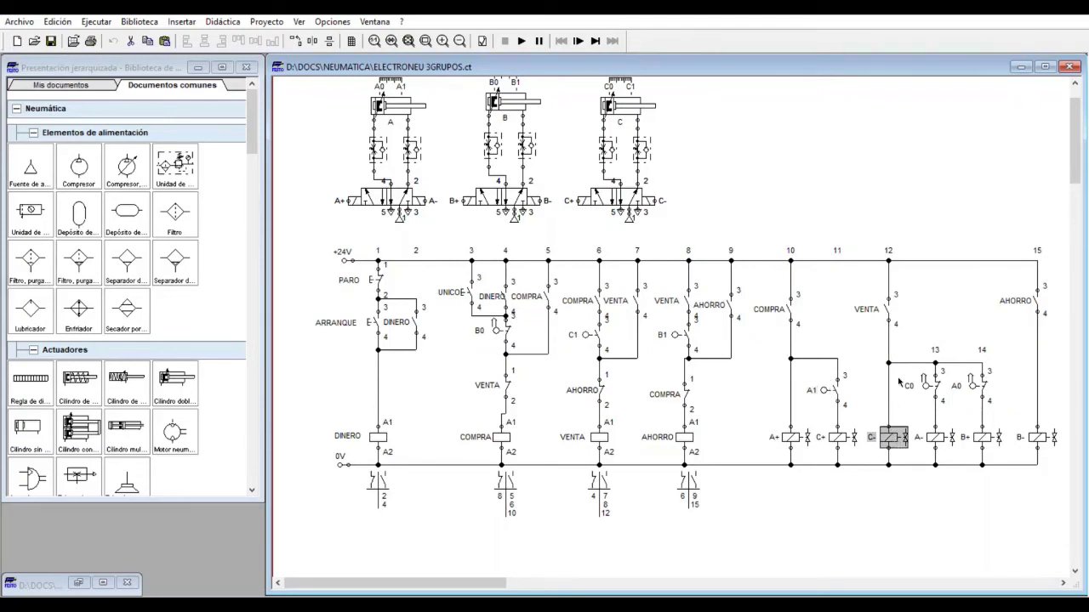
left_click(938, 429)
left_click(885, 303)
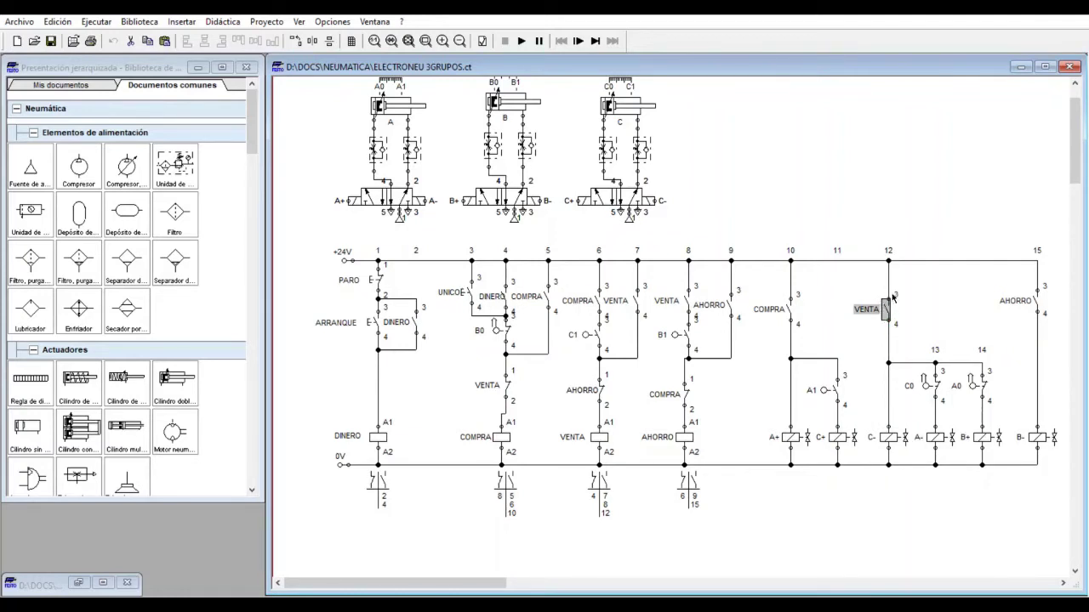
left_click(915, 303)
left_click(979, 428)
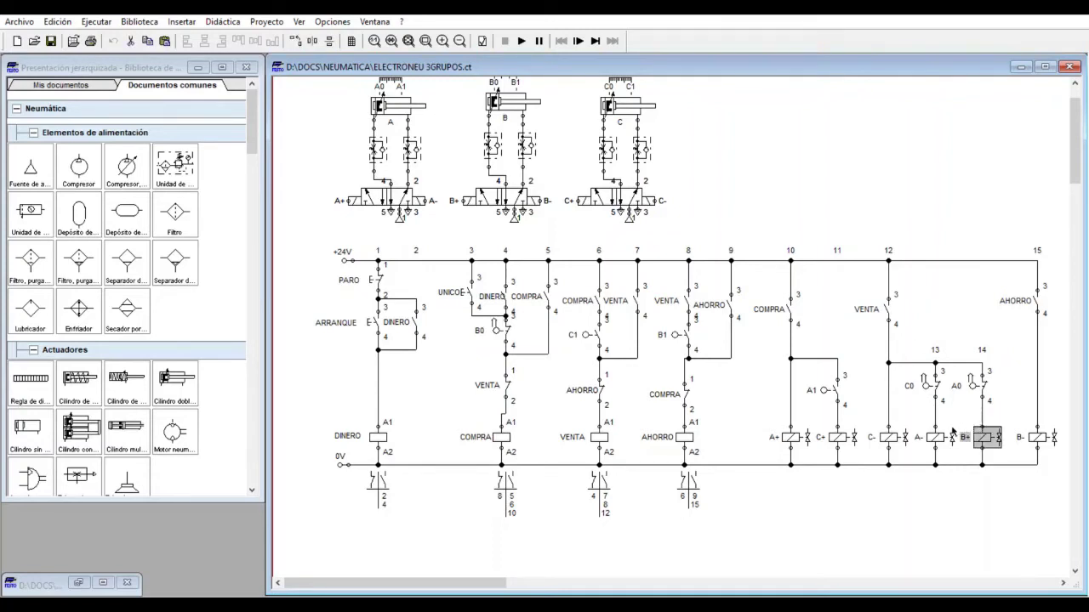
left_click(931, 383)
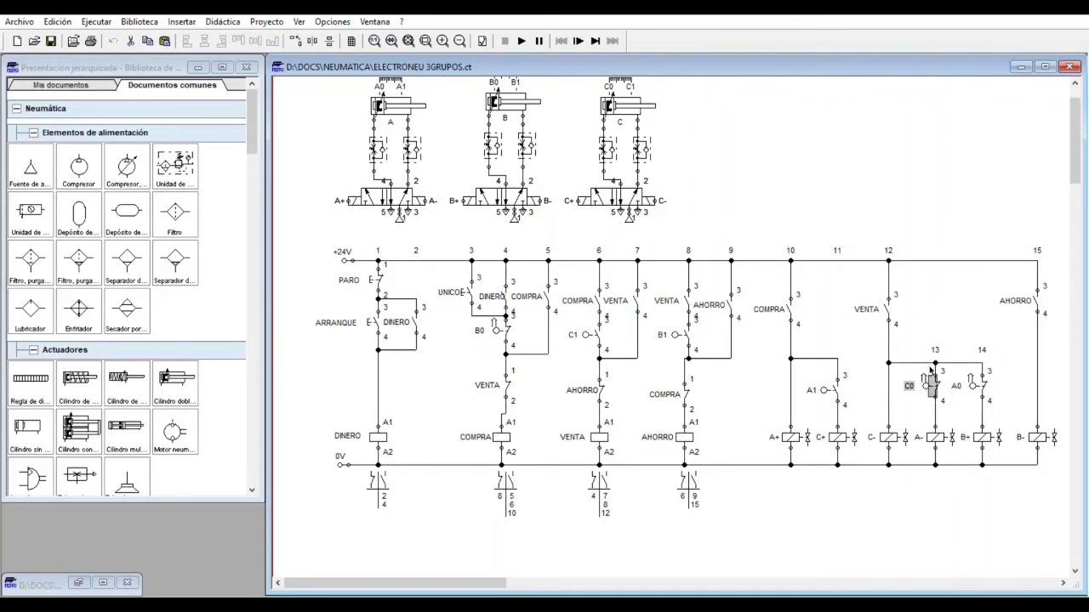
left_click(980, 377)
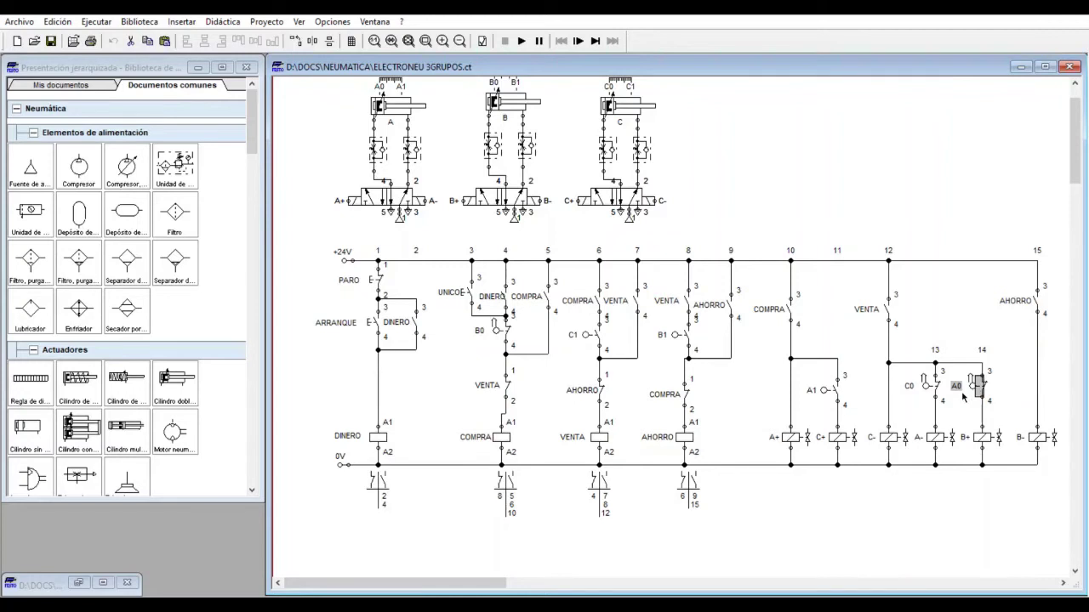
left_click(997, 377)
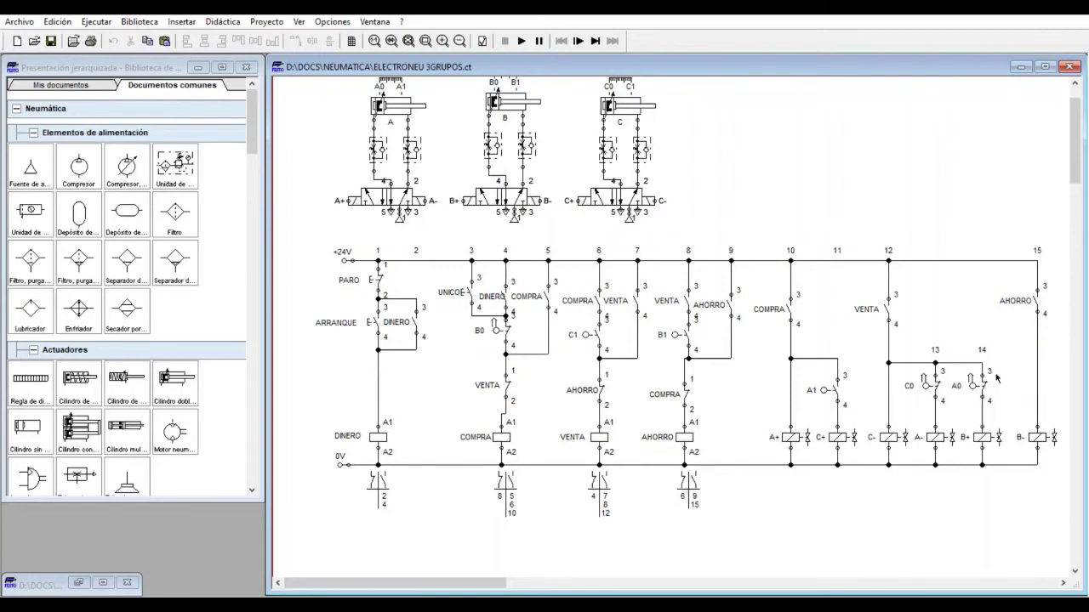
Trace how the AHORRO coil's contact in branch 15 feeds solenoid B-.
left_click(1037, 289)
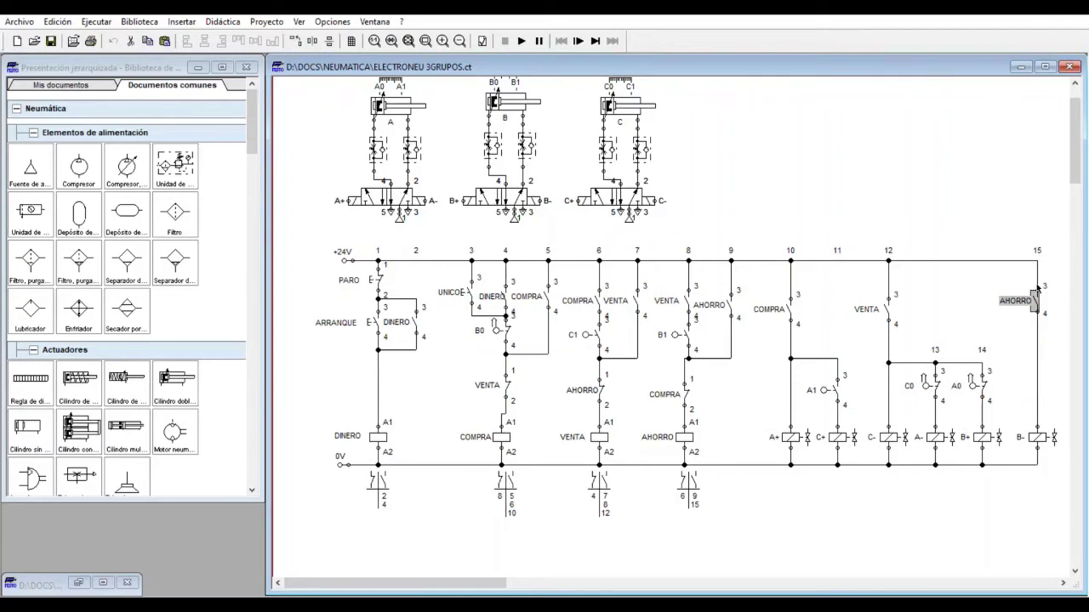
left_click(1034, 427)
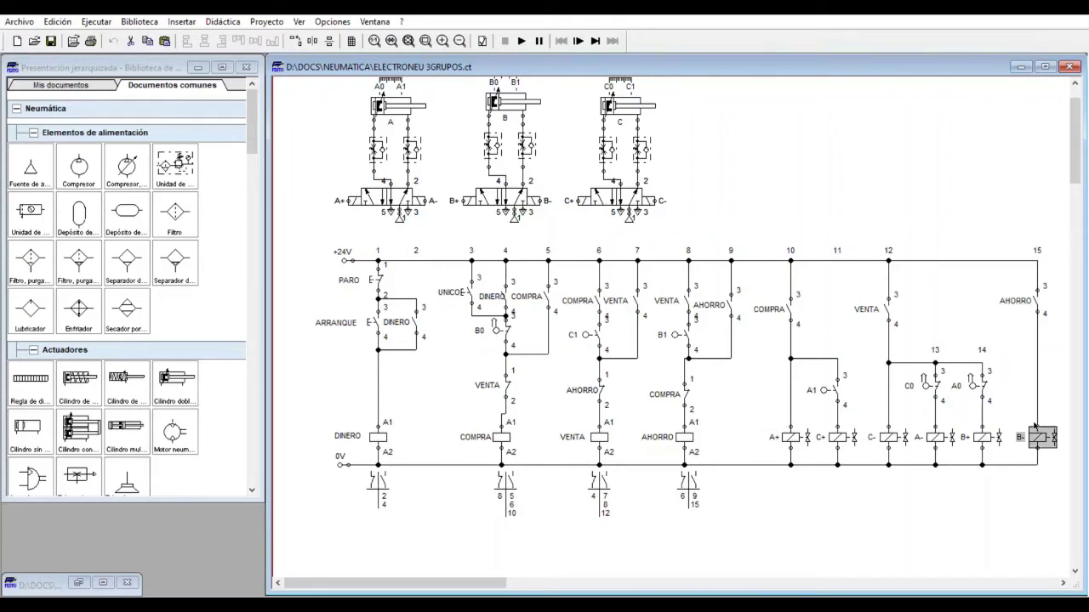
left_click(1034, 290)
left_click(685, 432)
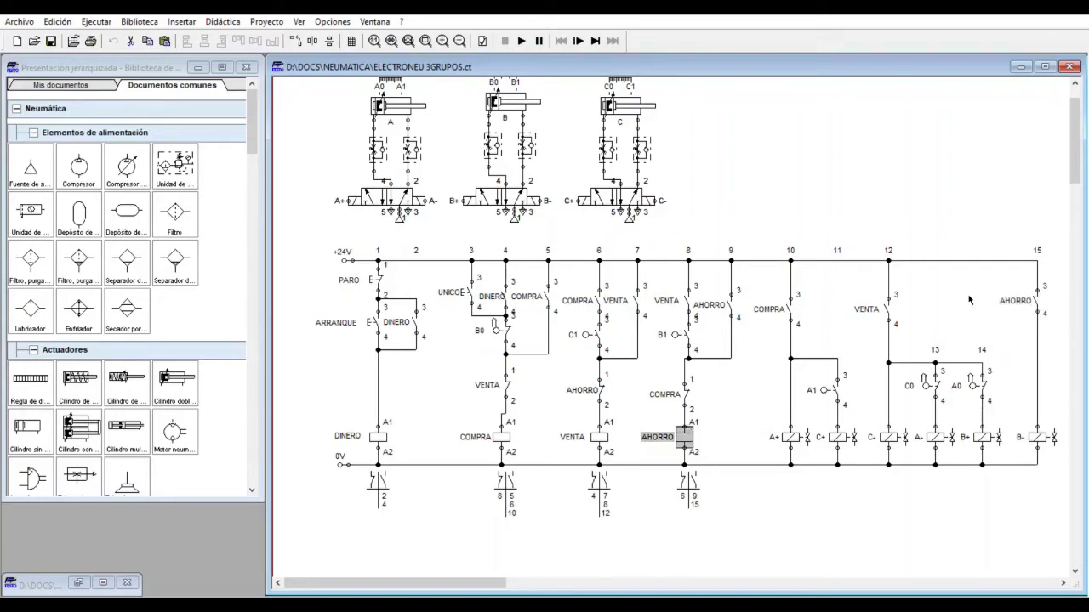
left_click(1034, 283)
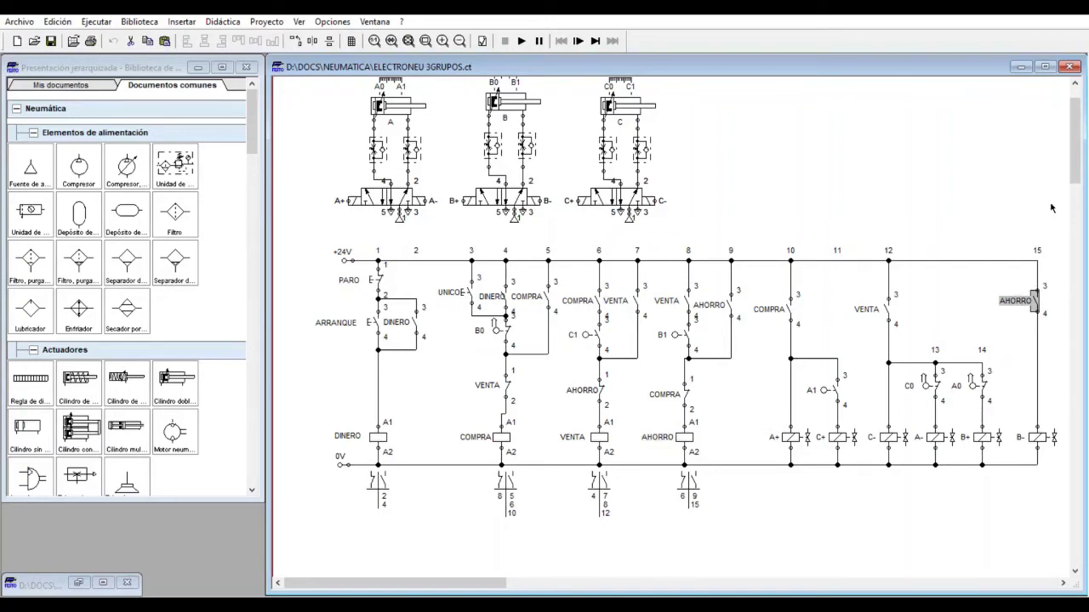
Simulate the three-group circuit, running the continuous cycle with ARRANQUE and a single cycle with UNICO.
scroll(1078, 165, "up", 2)
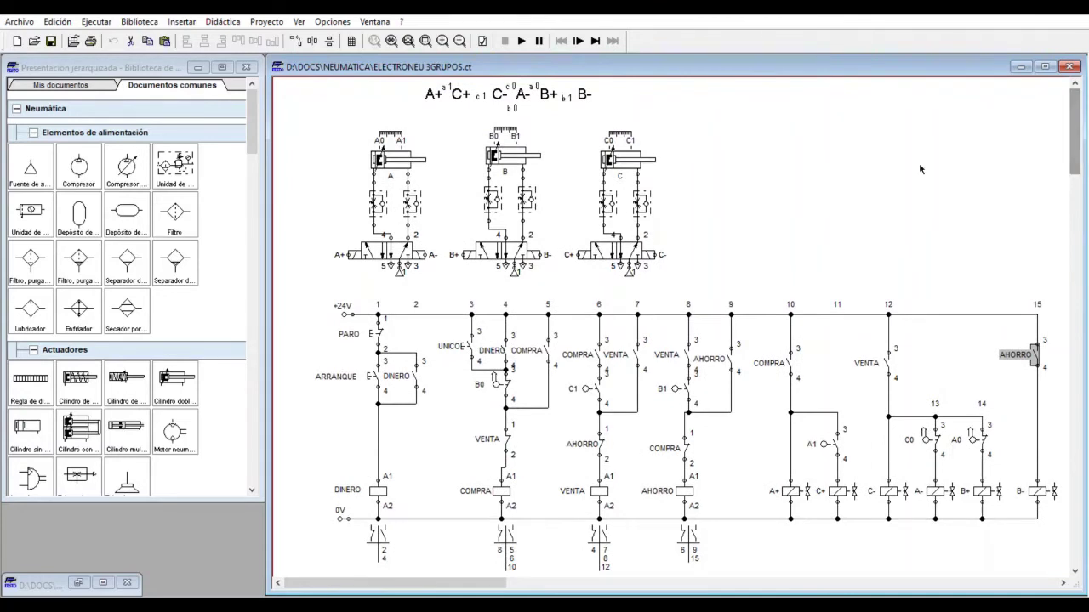
left_click(521, 39)
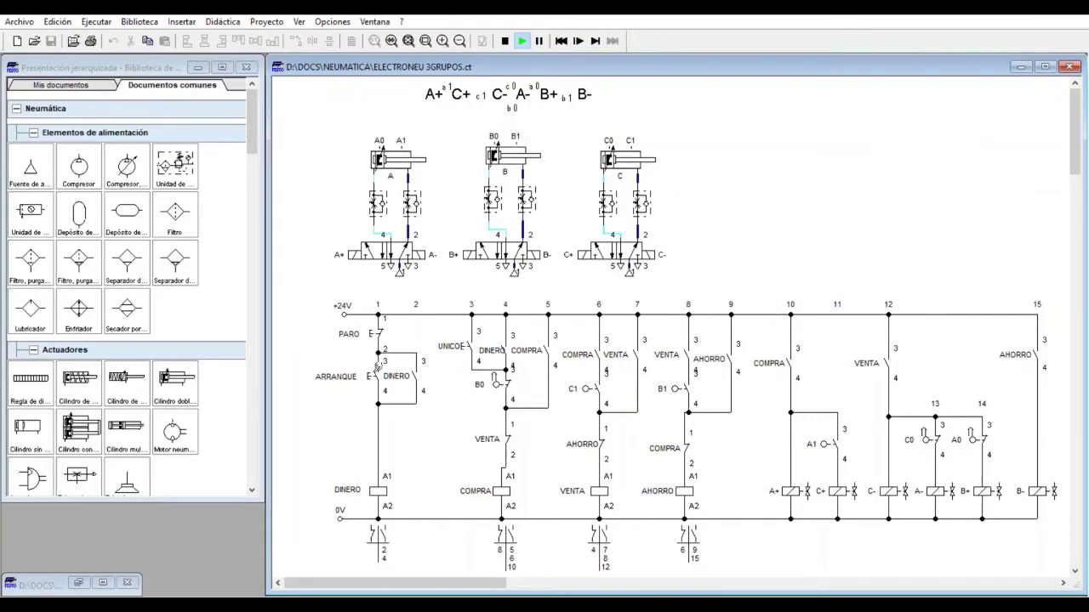
left_click(377, 367)
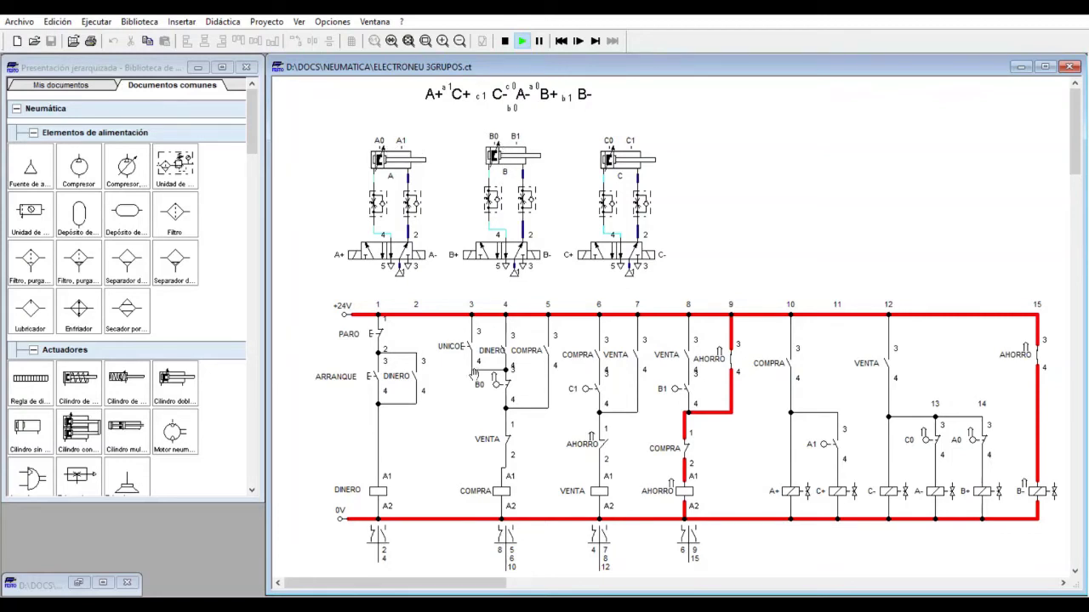
left_click(476, 337)
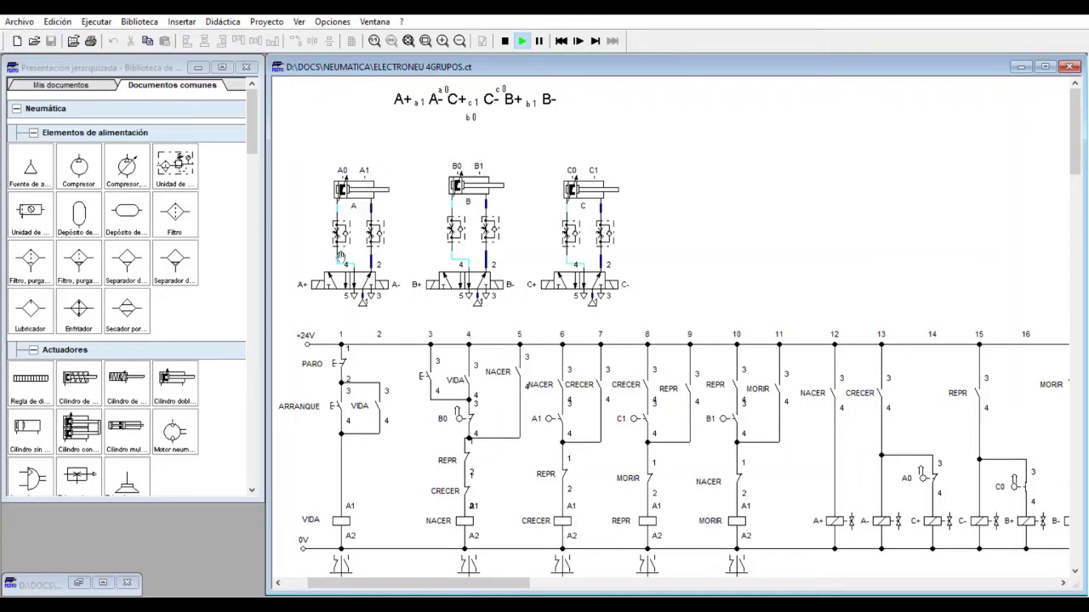
Manually actuate cylinder A's valve to A+ and back to A- in the running four-group circuit.
left_click(330, 280)
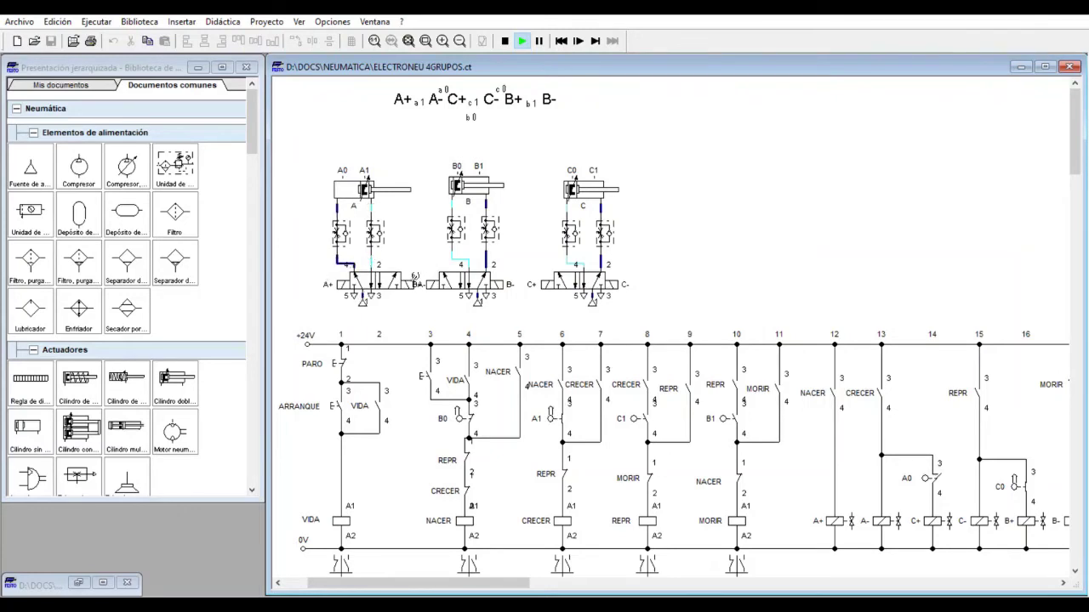
left_click(412, 279)
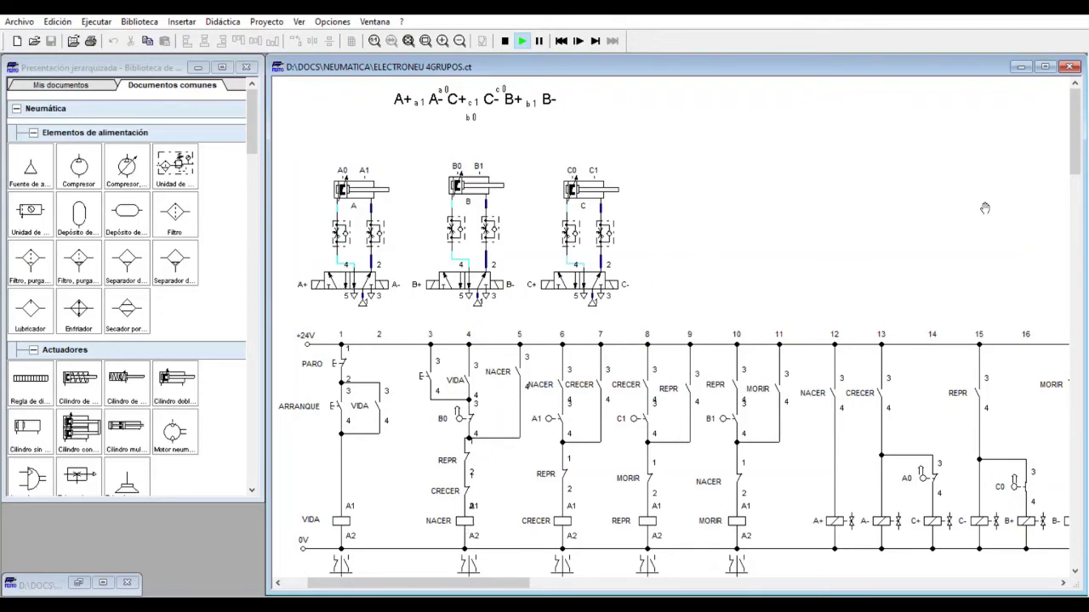
Examine the four-group circuit's VIDA, NACER, CRECER, REPR and MORIR relay branches and the solenoid output branches through B-.
left_click_drag(1077, 153, 1077, 168)
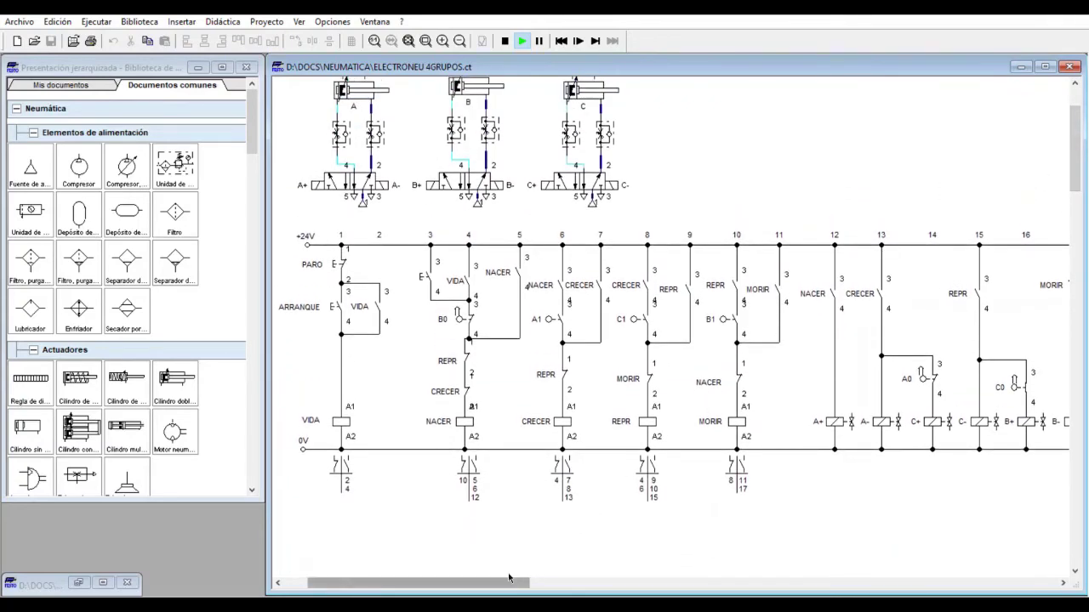
mouse_move(517, 579)
left_mouse_down()
mouse_move(541, 577)
mouse_move(510, 574)
left_mouse_up()
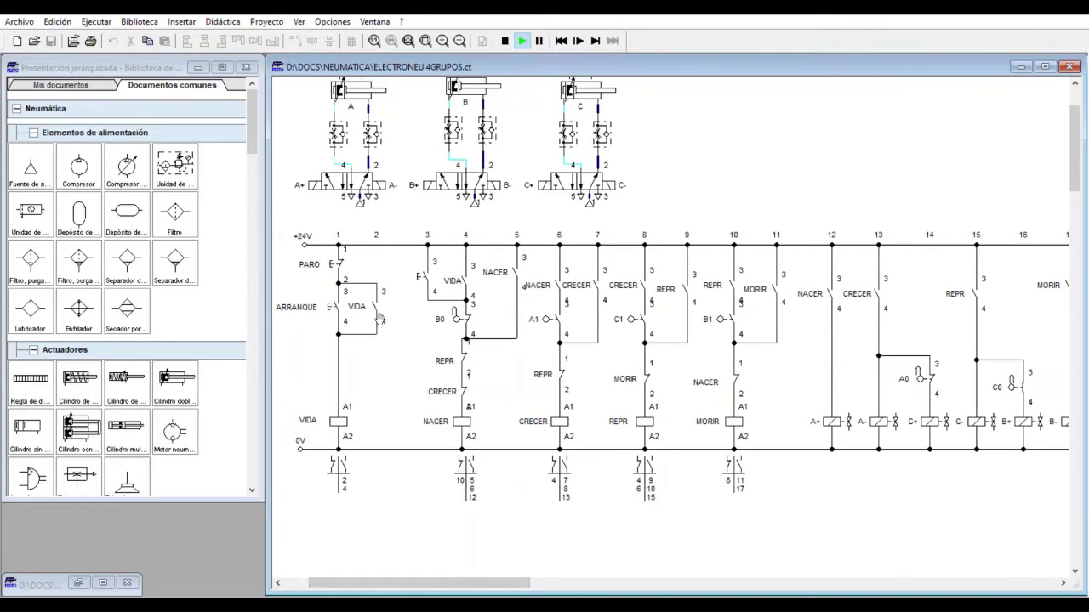
left_click(344, 253)
left_click_drag(522, 582, 548, 579)
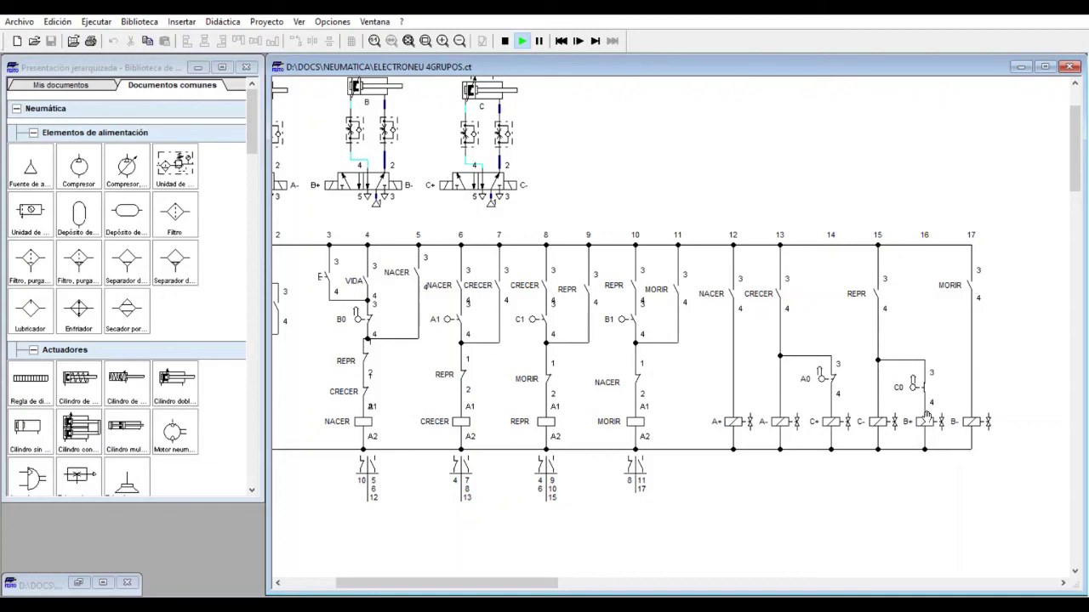
left_click_drag(474, 580, 443, 574)
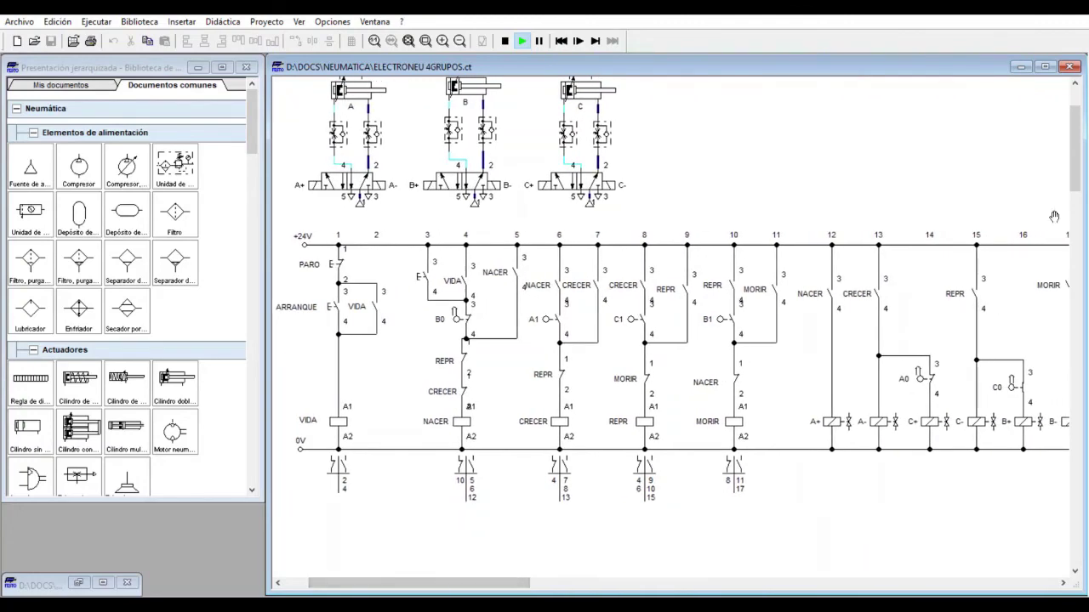
Run the four-group simulation in a single cycle with branch 3's pushbutton and continuously with ARRANQUE, stopping it with PARO.
left_click_drag(1074, 174, 1075, 156)
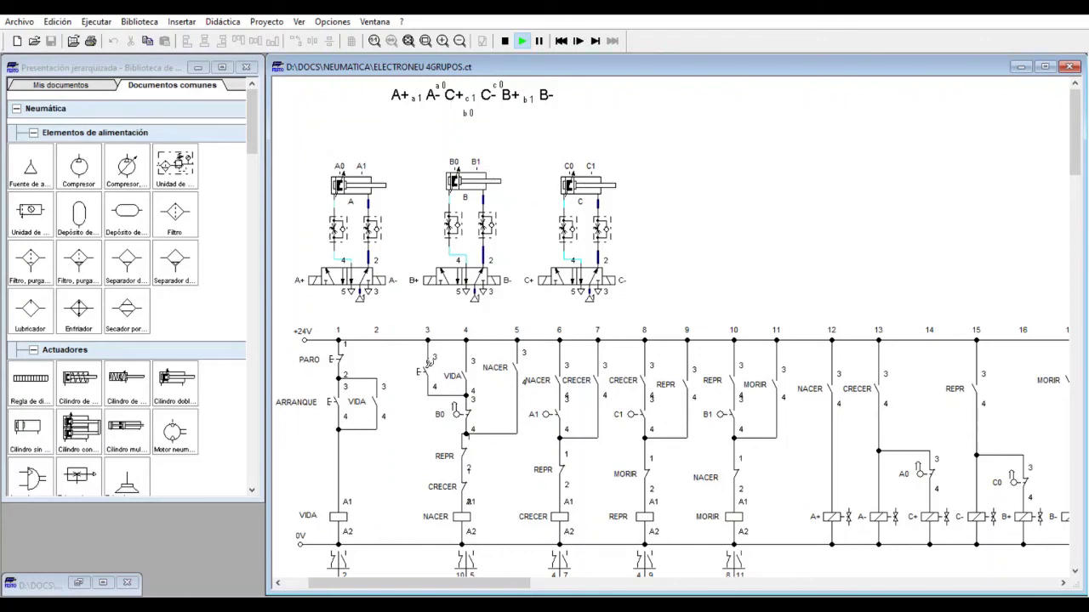
left_click(430, 361)
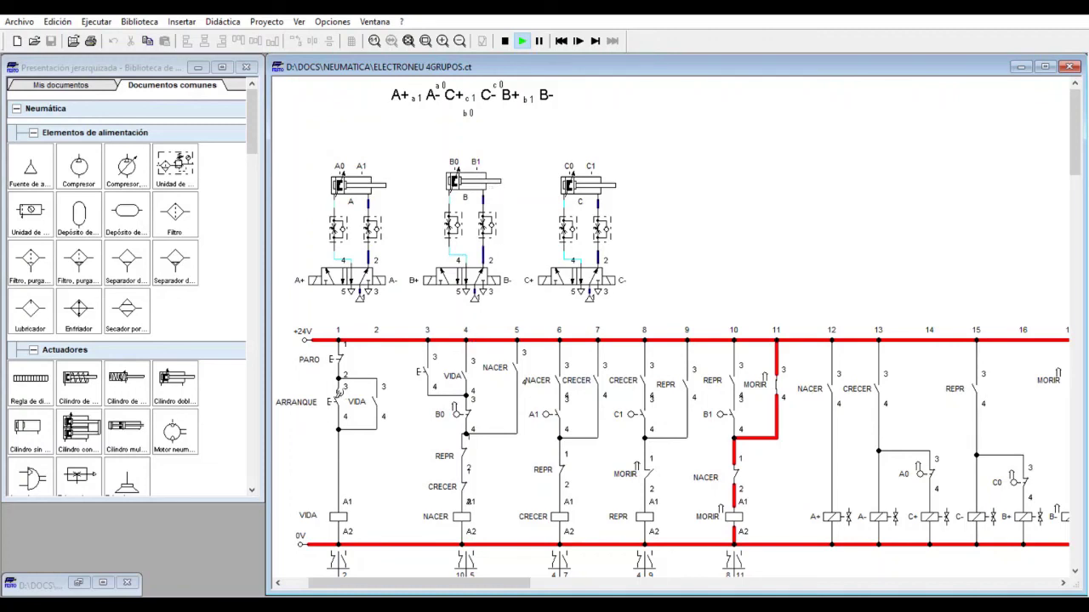
left_click(338, 394)
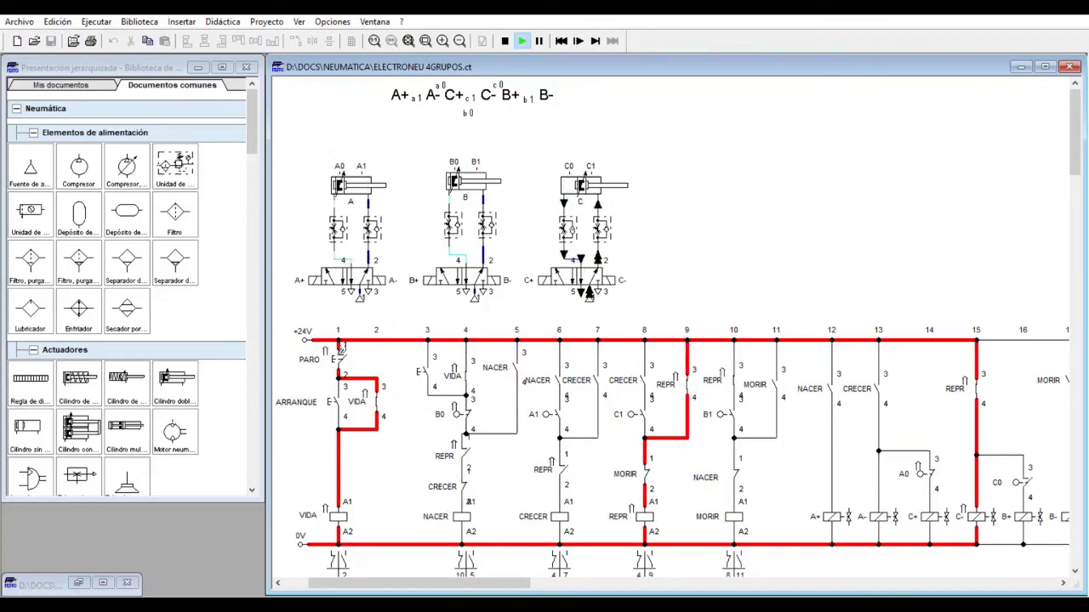
left_click(340, 348)
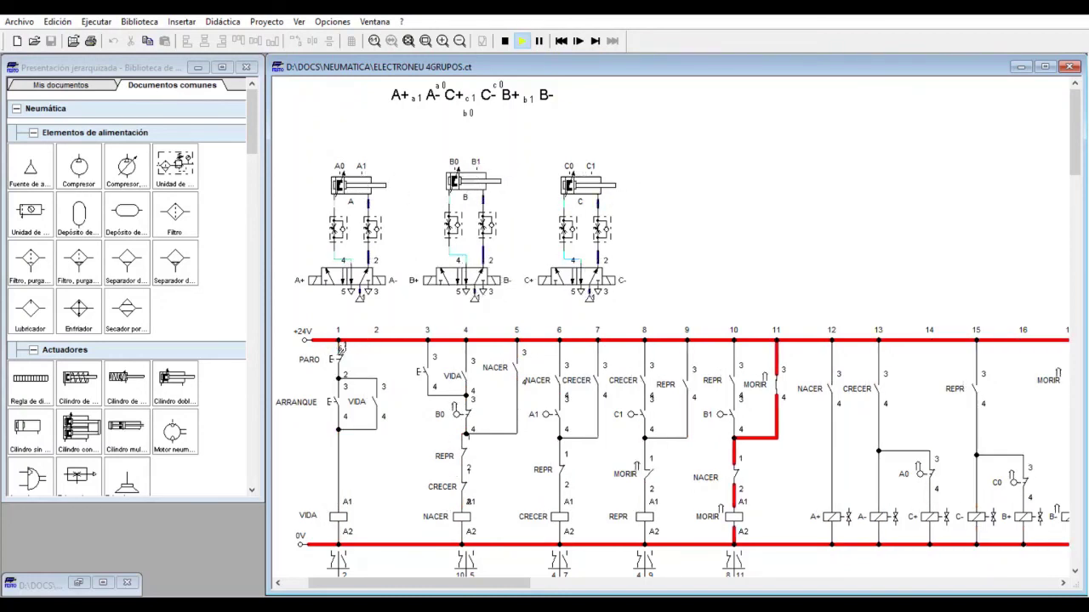